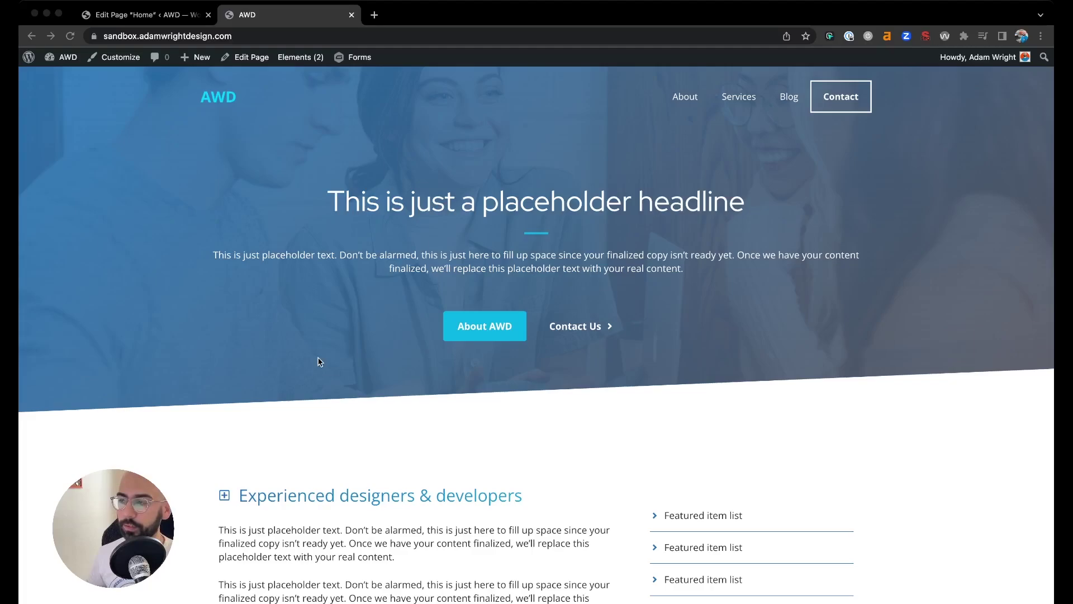
Open the Home page in the block editor and dismiss the autosave notice
{"action": "scroll", "coordinate": [318, 361], "scroll_direction": "down", "scroll_amount": 5}
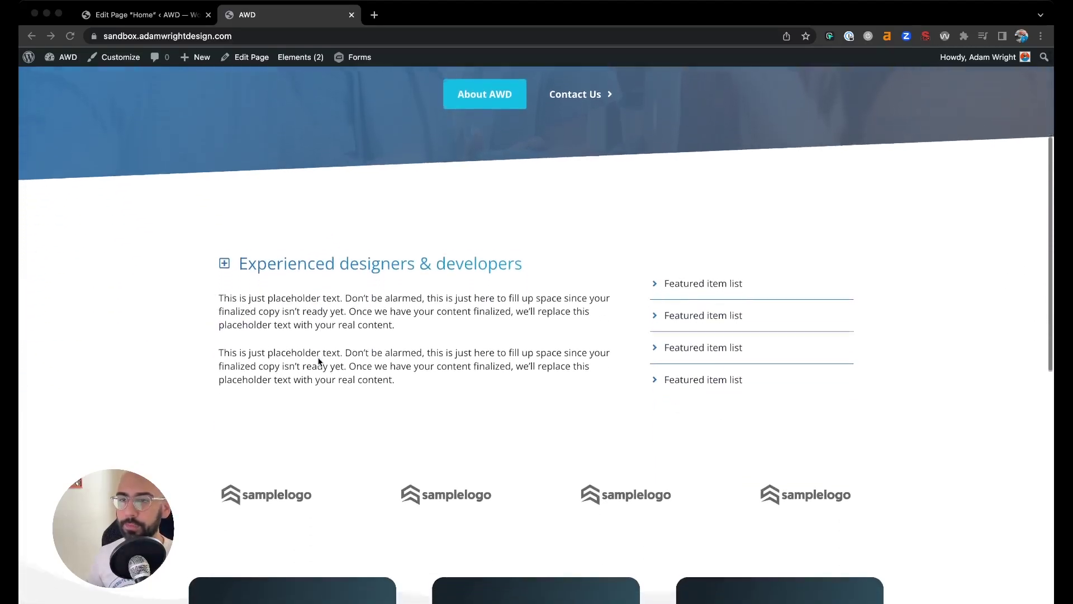
{"action": "scroll", "coordinate": [319, 361], "scroll_direction": "down", "scroll_amount": 1}
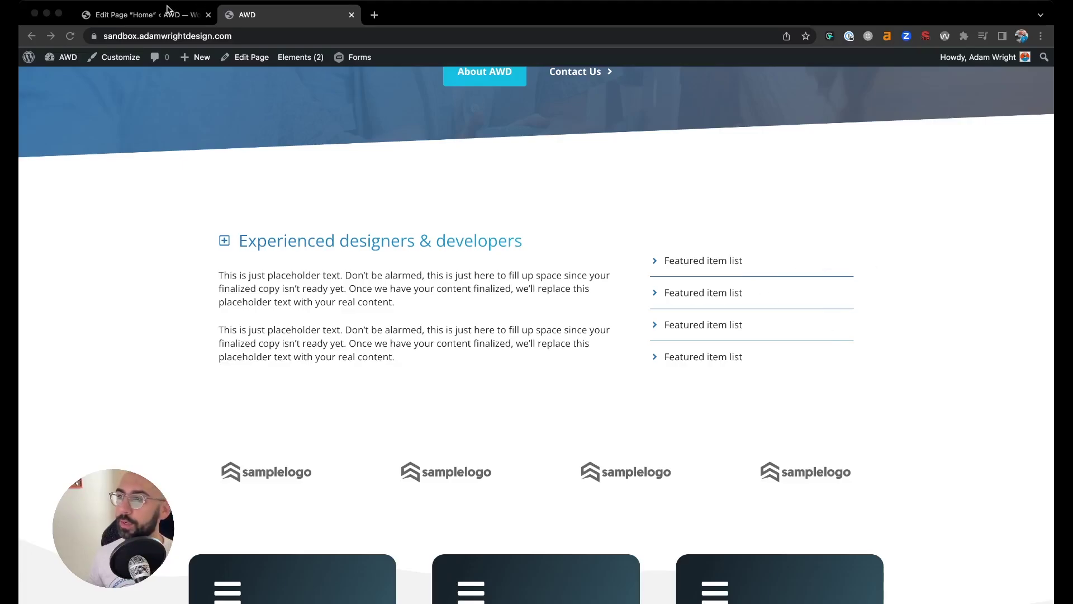
{"action": "left_click", "coordinate": [258, 62], "text": "super"}
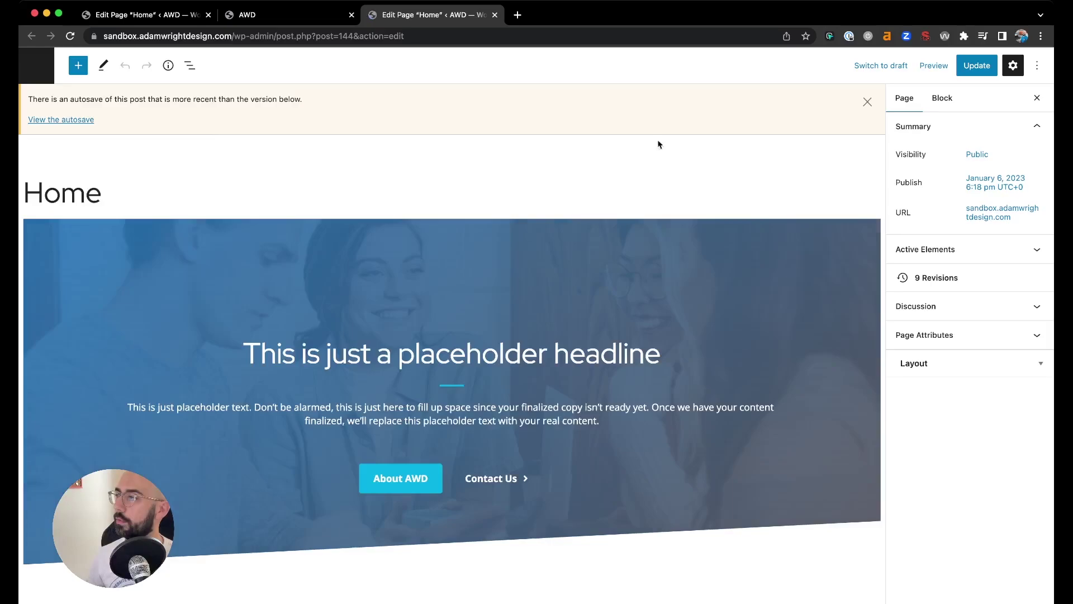
{"action": "left_click", "coordinate": [867, 102]}
{"action": "scroll", "coordinate": [532, 218], "scroll_direction": "down", "scroll_amount": 8}
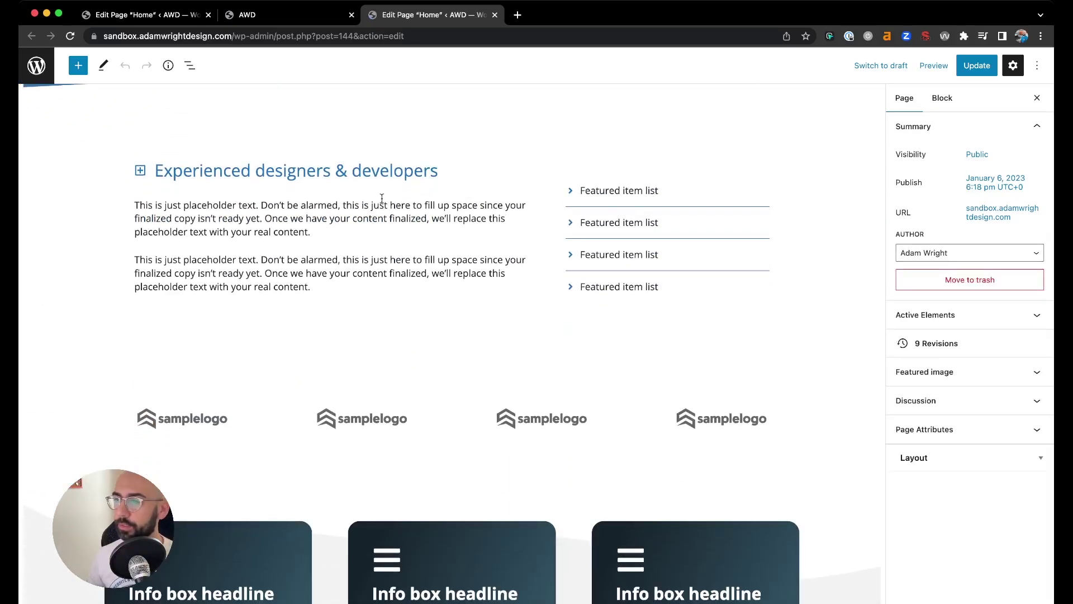
Duplicate the featured item list's container so a copy sits below the text
{"action": "left_click", "coordinate": [585, 173]}
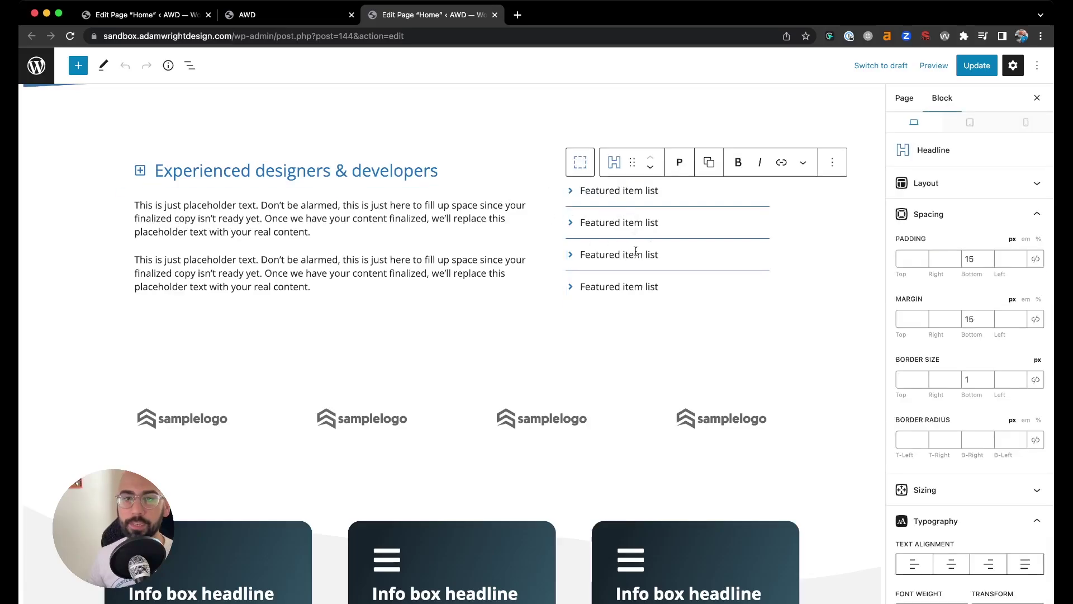
{"action": "left_click", "coordinate": [580, 162]}
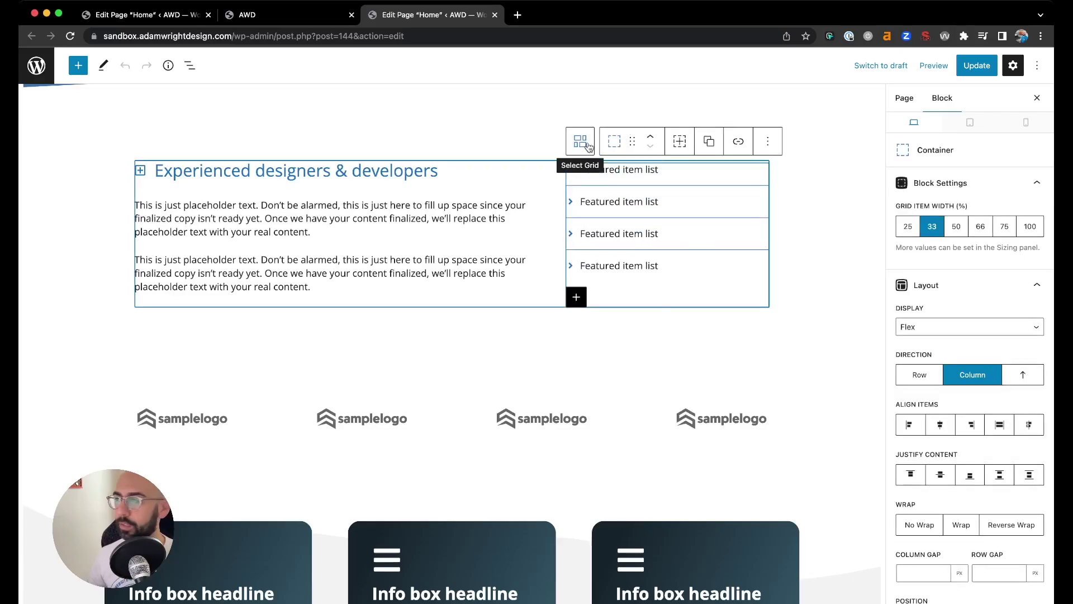
{"action": "left_click", "coordinate": [679, 143]}
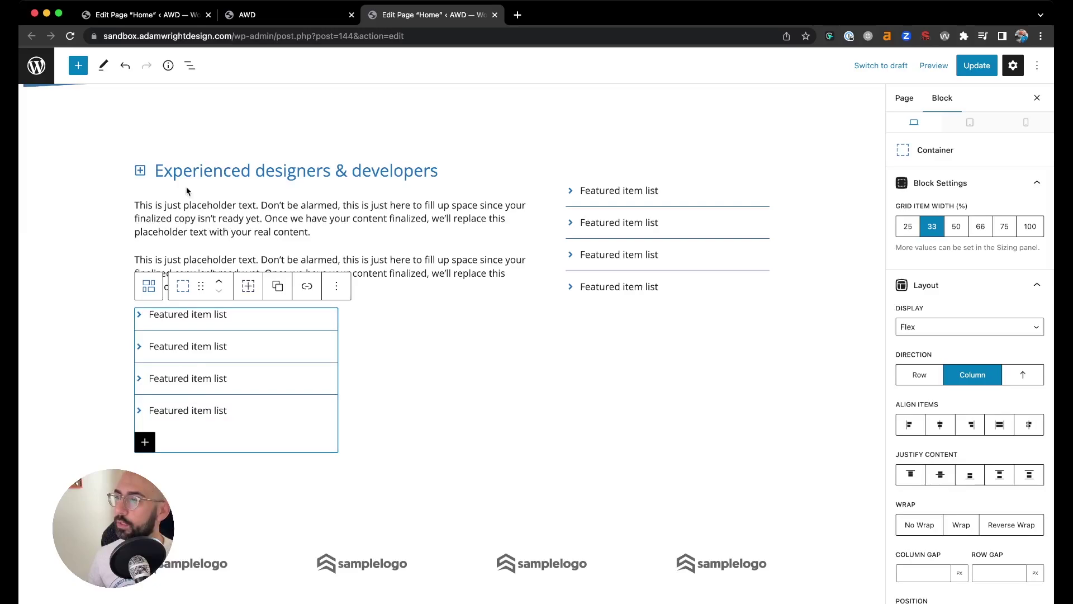
{"action": "left_click", "coordinate": [144, 161]}
Set Grid Item Width to 50 for the text column and 25 for each featured list column
{"action": "left_click", "coordinate": [157, 167]}
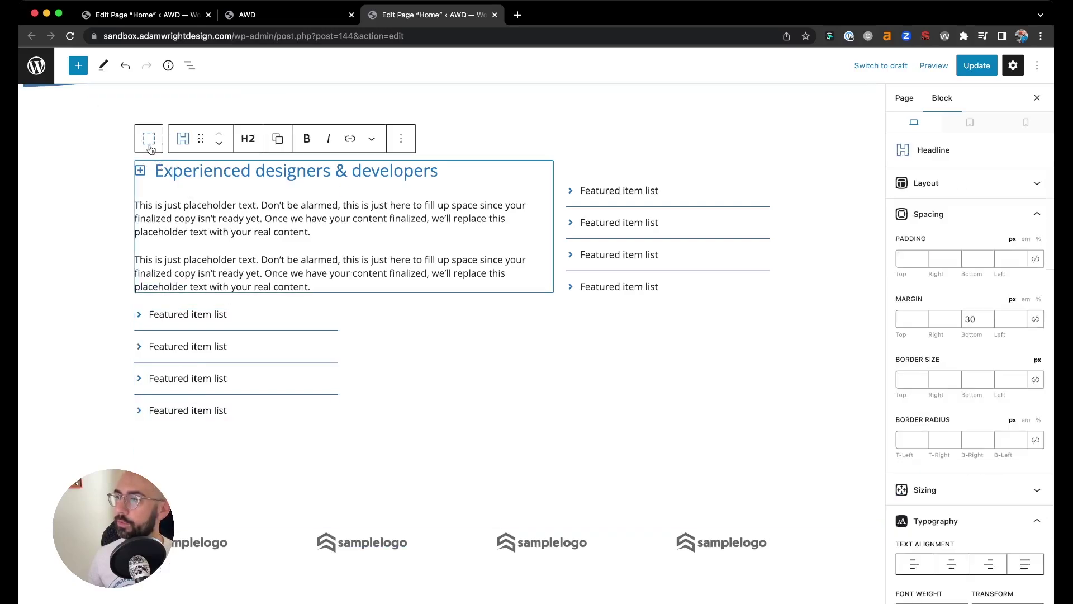
{"action": "left_click", "coordinate": [149, 145]}
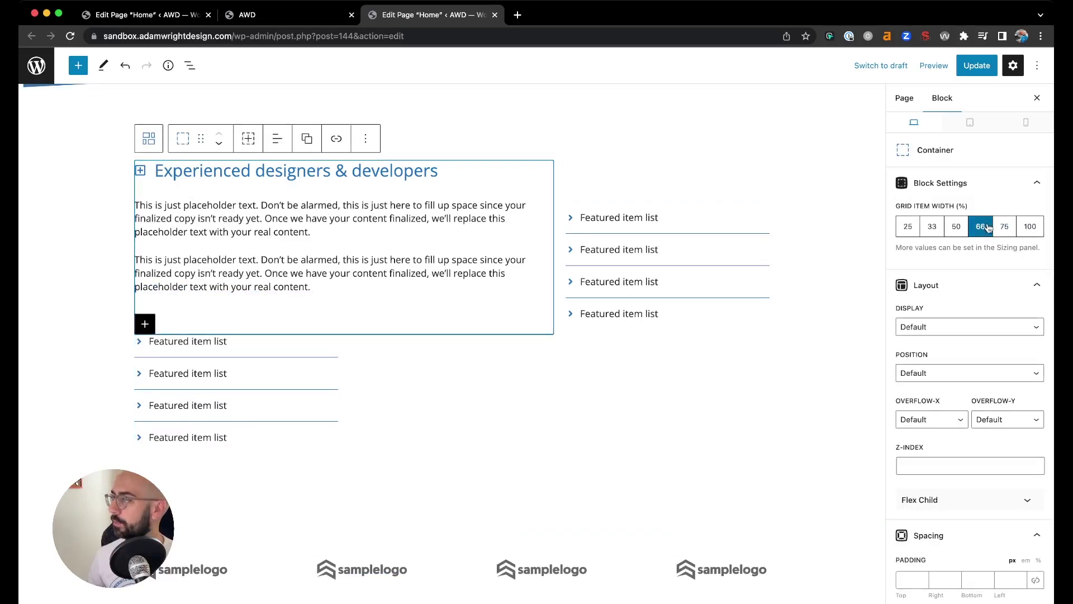
{"action": "left_click", "coordinate": [956, 228]}
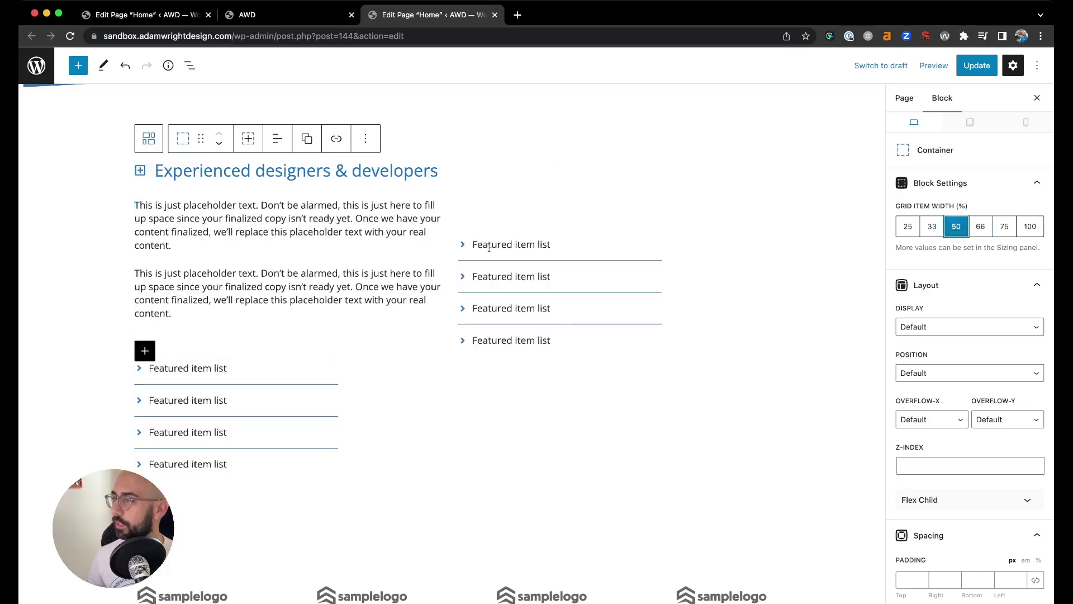
{"action": "left_click", "coordinate": [490, 247]}
{"action": "left_click", "coordinate": [476, 223]}
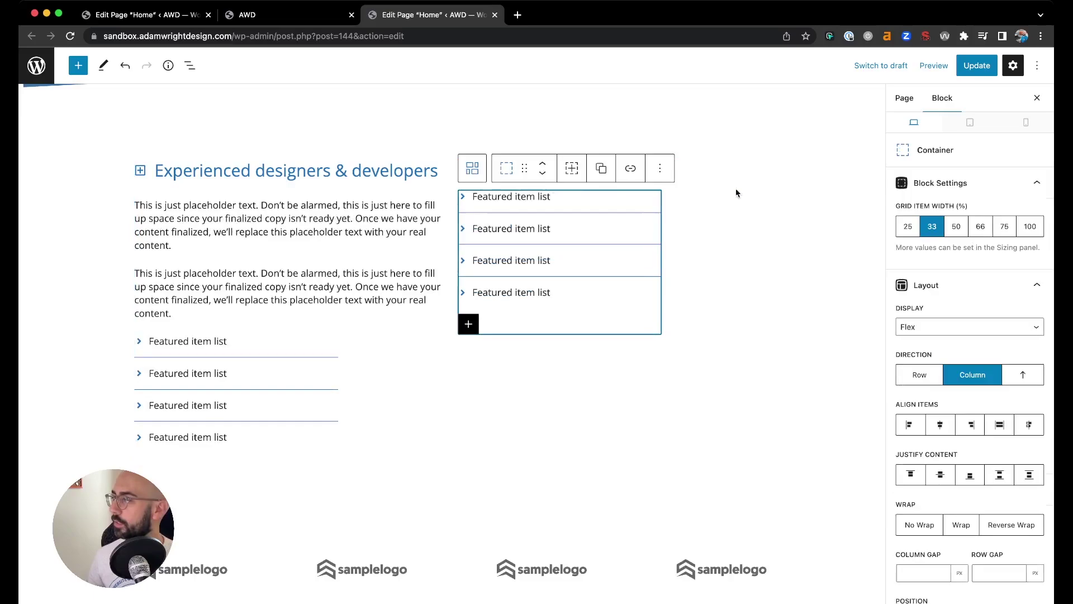
{"action": "left_click", "coordinate": [907, 228]}
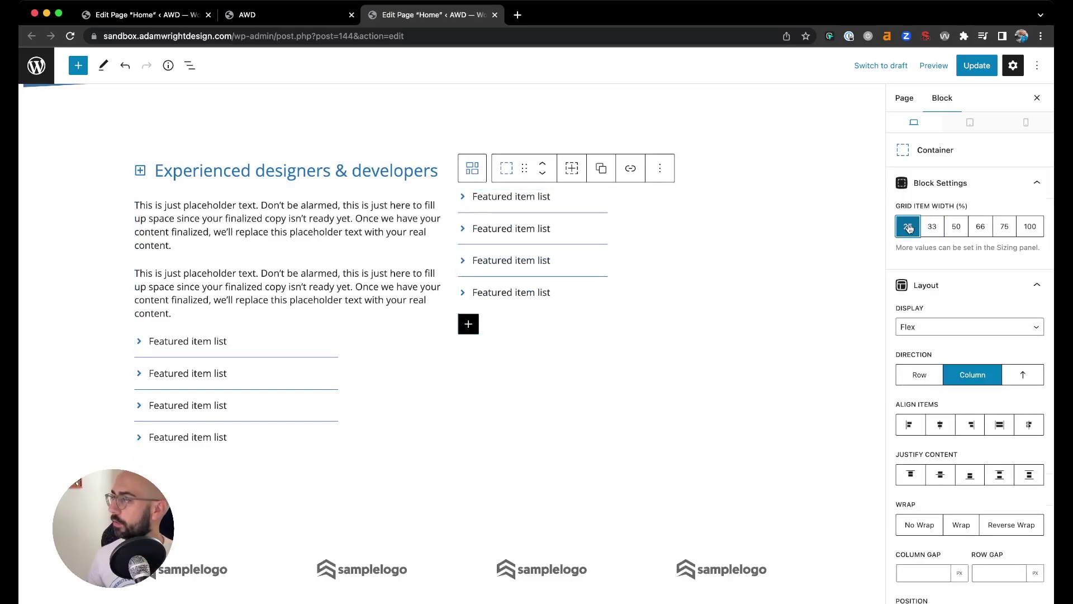
{"action": "left_click", "coordinate": [189, 352]}
{"action": "left_click", "coordinate": [149, 313]}
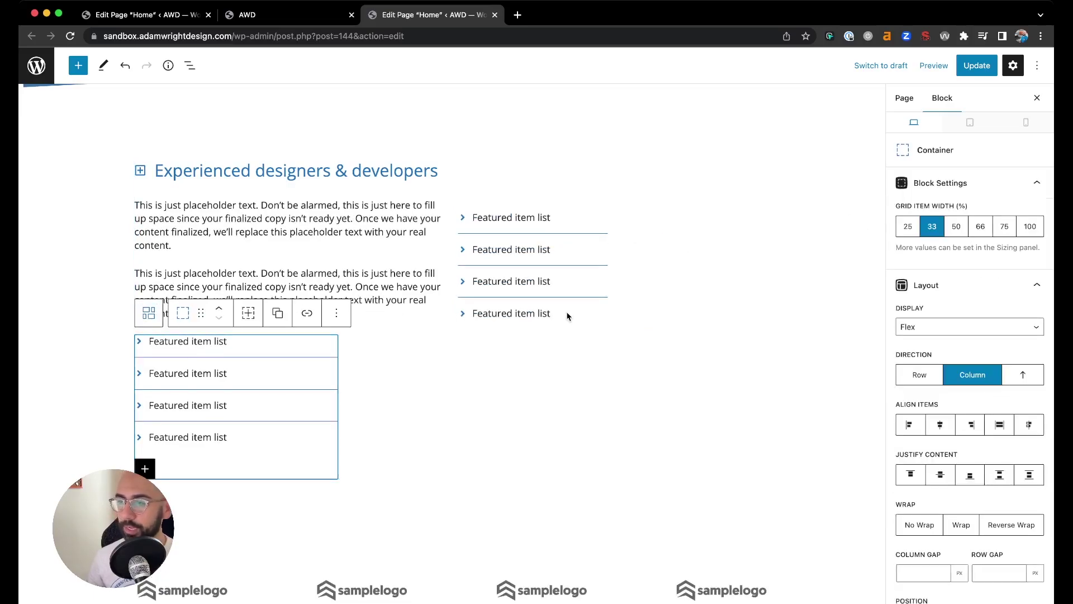
{"action": "left_click", "coordinate": [908, 227]}
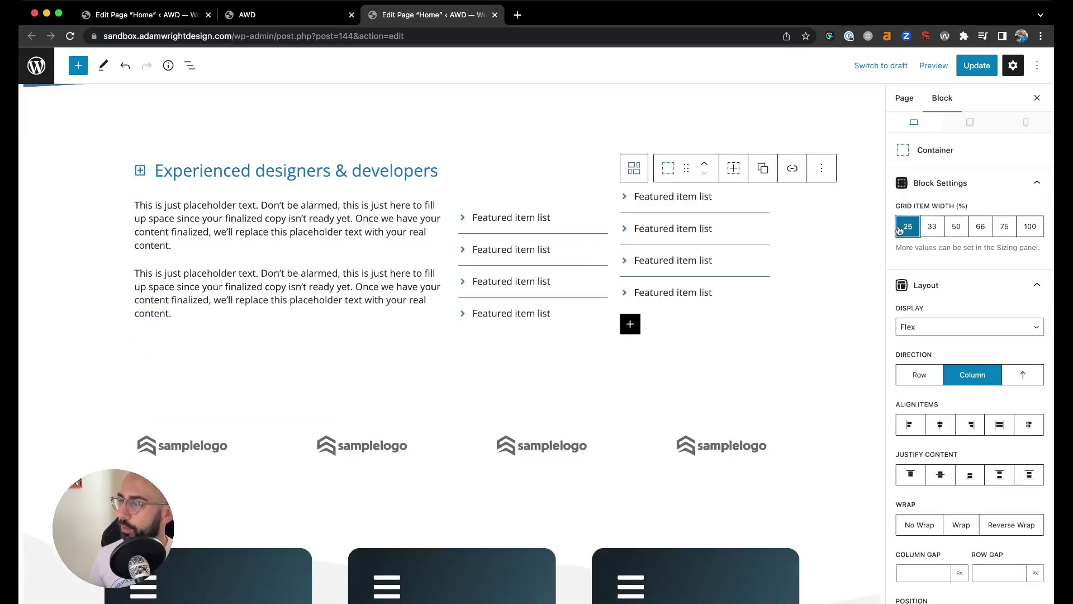
Select the grid block holding all the columns
{"action": "left_click", "coordinate": [743, 379]}
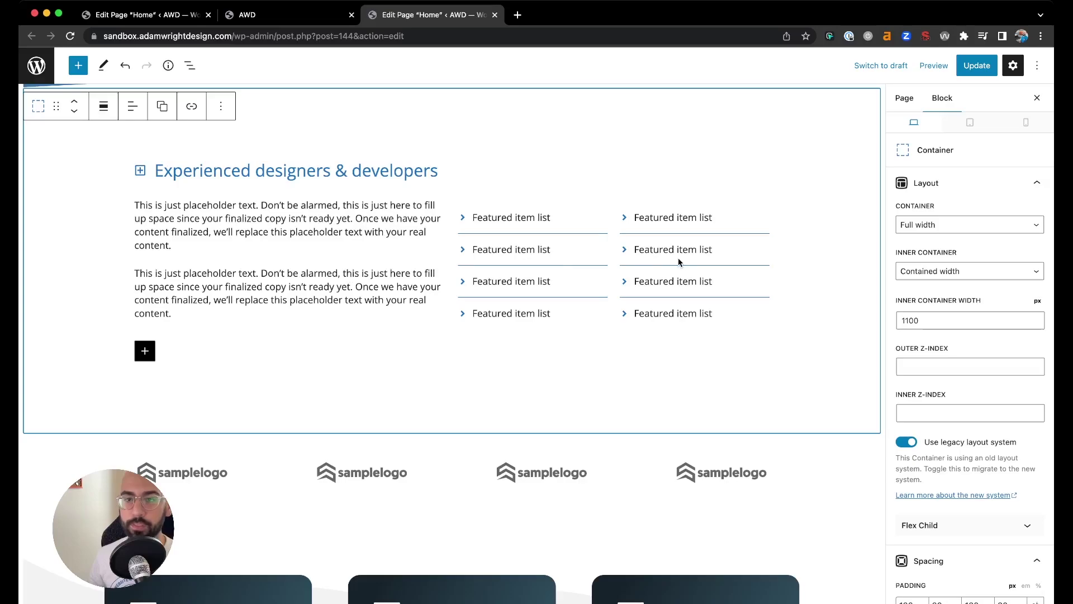
{"action": "left_click", "coordinate": [355, 218]}
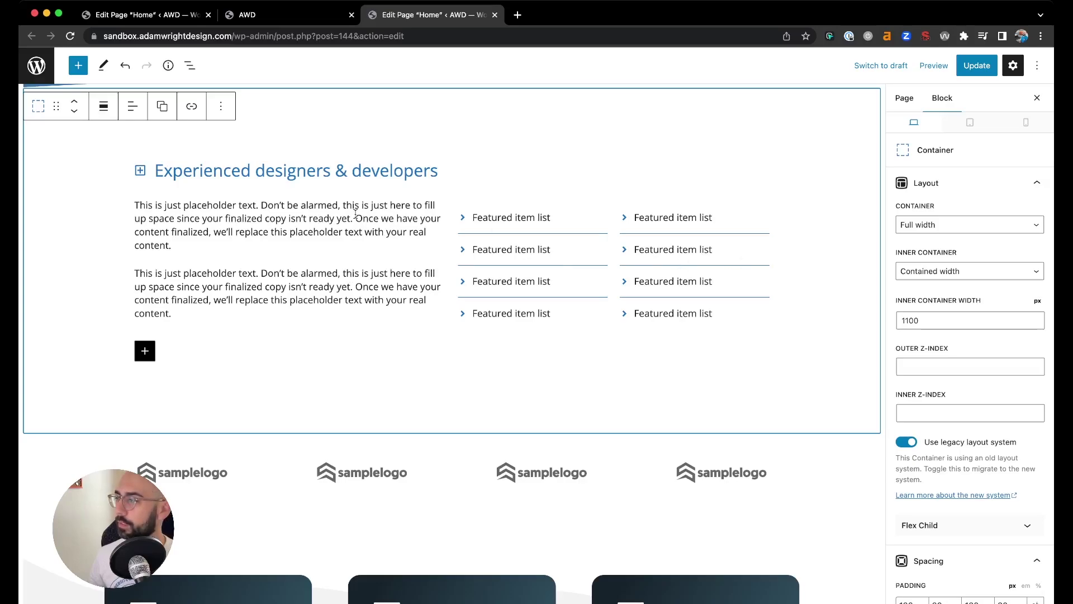
{"action": "left_click", "coordinate": [149, 176]}
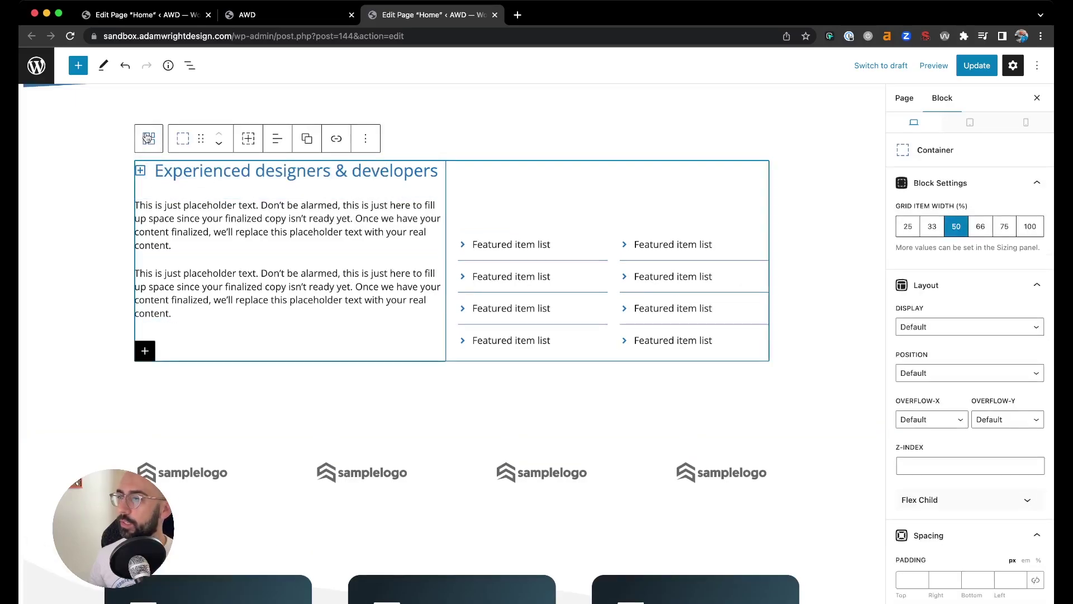
{"action": "left_click", "coordinate": [148, 138]}
Set the grid's vertical alignment to Center and save the page
{"action": "left_click", "coordinate": [962, 333]}
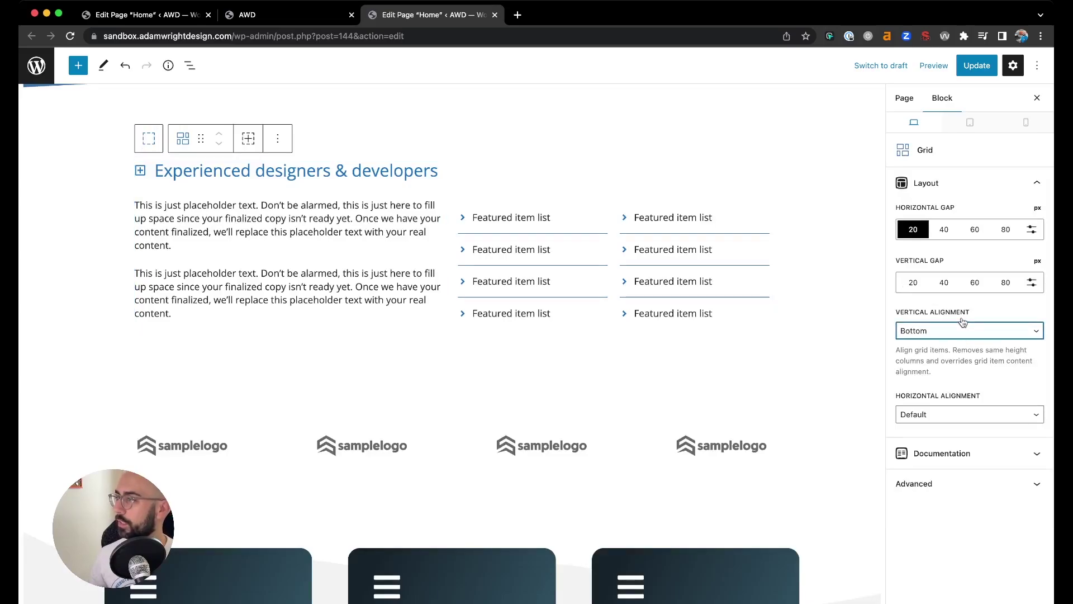
{"action": "key", "text": "Up"}
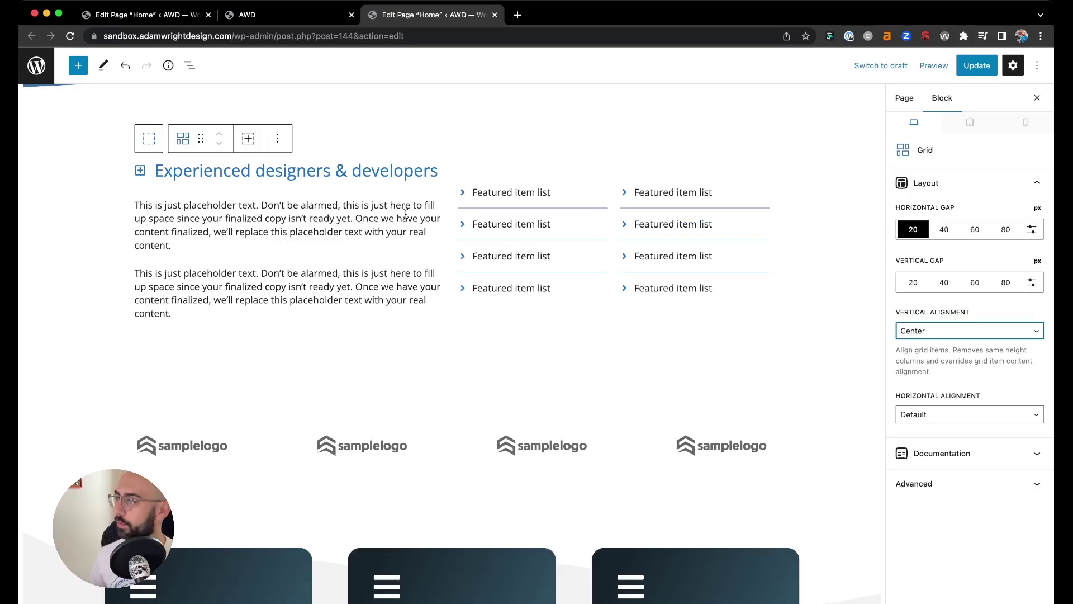
{"action": "key", "text": "super+s"}
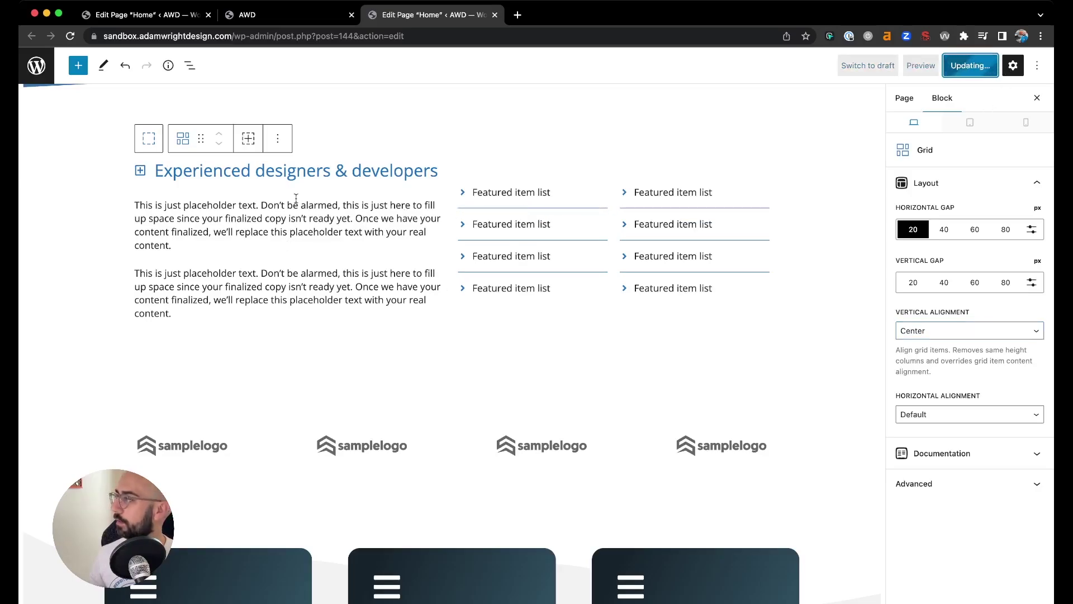
Reload the live homepage to check both featured lists beside the text
{"action": "left_click", "coordinate": [291, 15]}
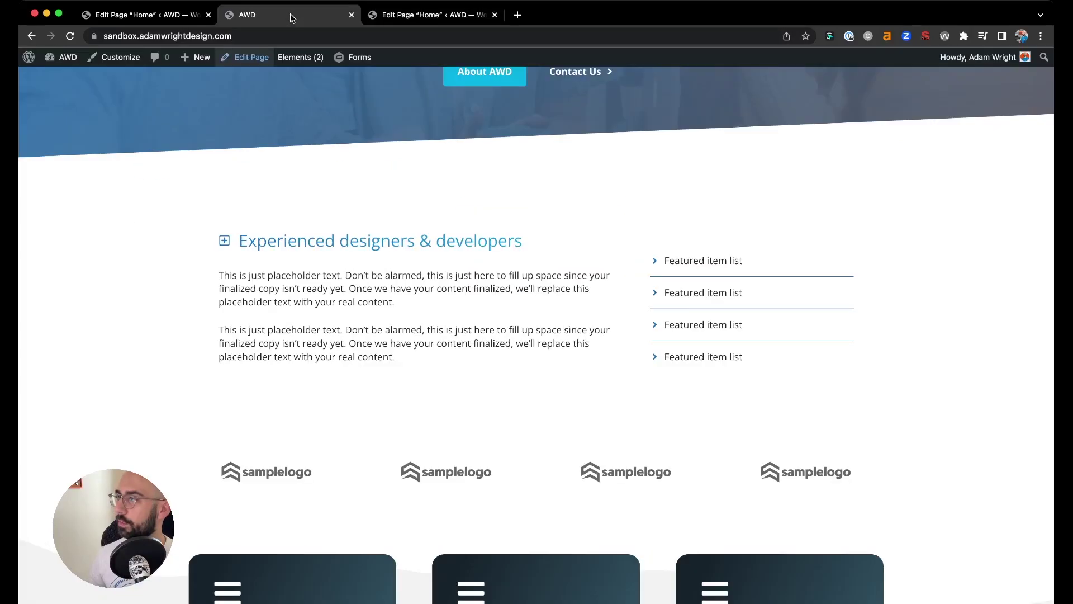
{"action": "key", "text": "super+r"}
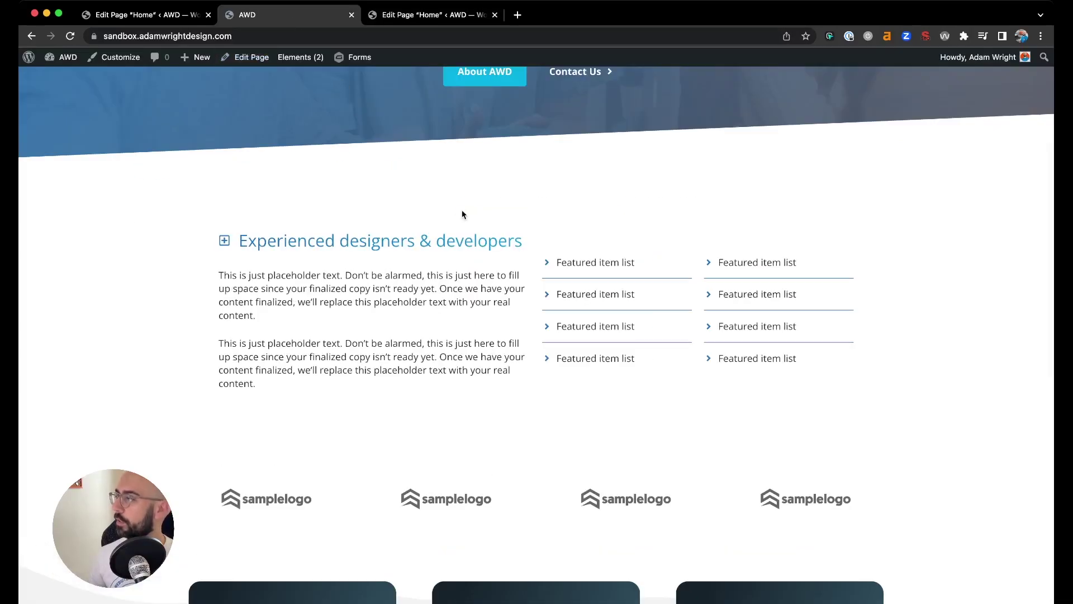
{"action": "scroll", "coordinate": [743, 311], "scroll_direction": "down", "scroll_amount": 1}
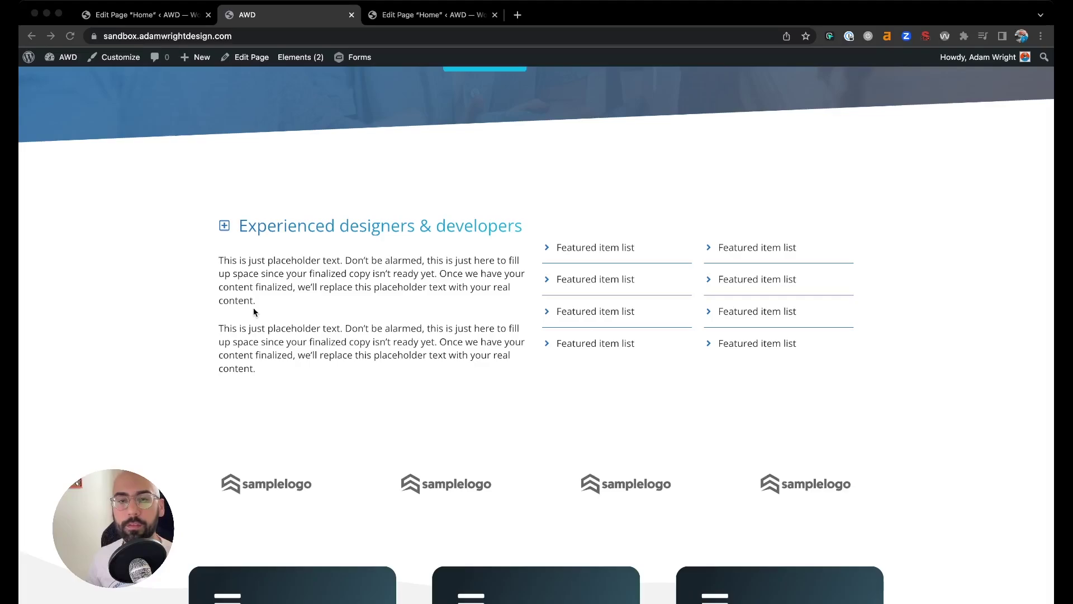
Back in the editor, delete the top item of the right-hand featured list
{"action": "left_click", "coordinate": [425, 16]}
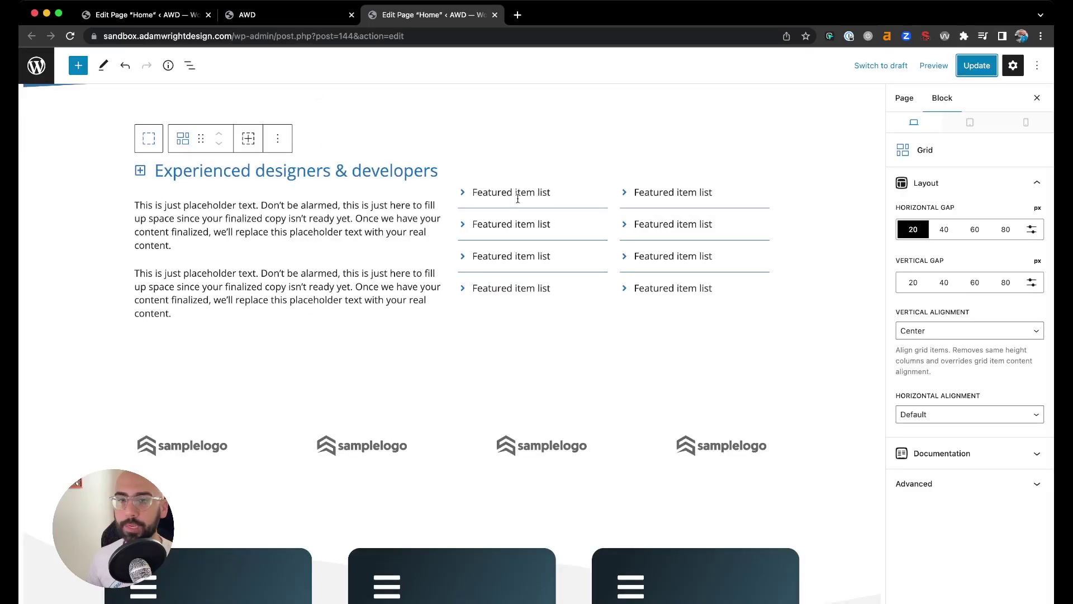
{"action": "scroll", "coordinate": [517, 199], "scroll_direction": "down", "scroll_amount": 1}
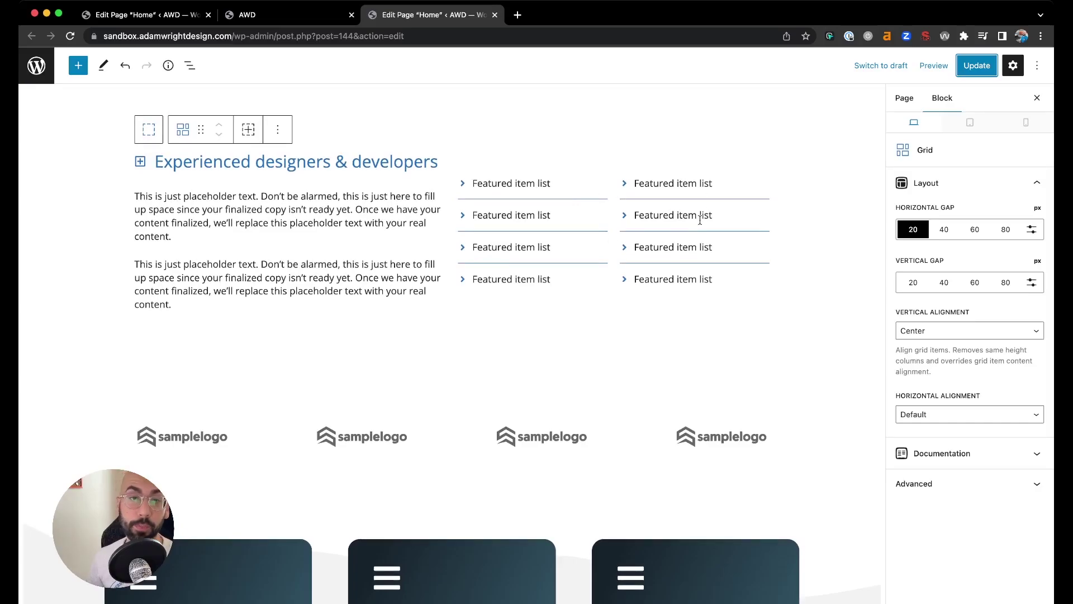
{"action": "left_click", "coordinate": [627, 184]}
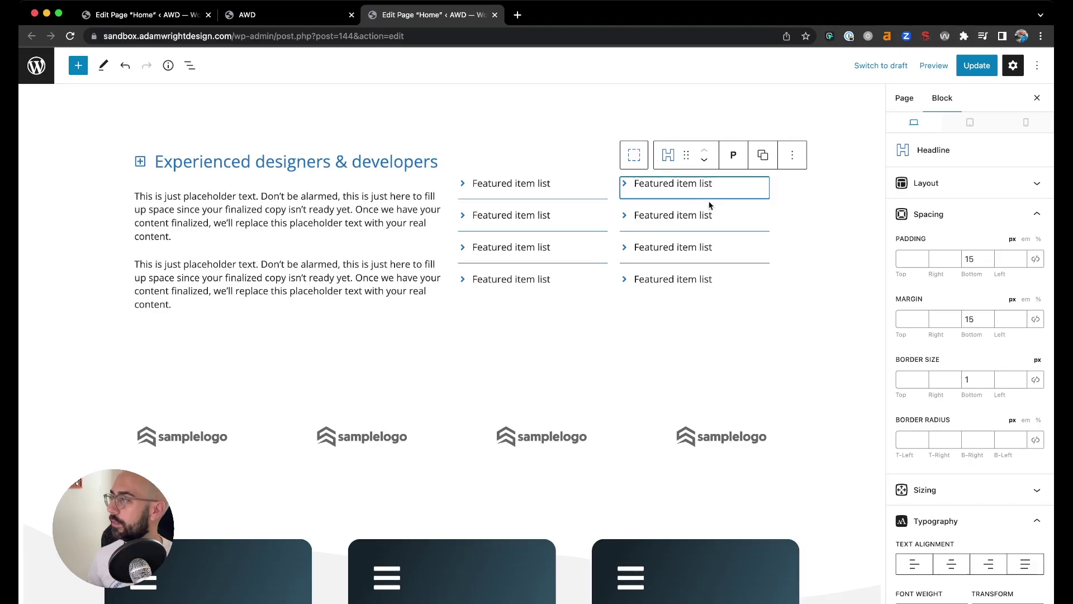
{"action": "left_click", "coordinate": [719, 277]}
{"action": "left_click", "coordinate": [741, 218]}
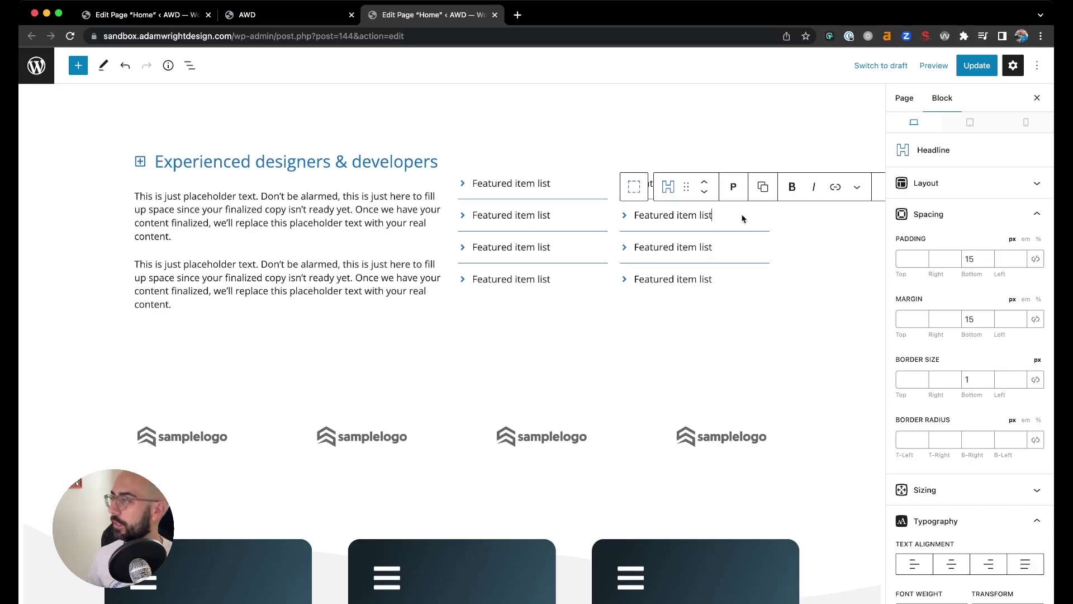
{"action": "left_click", "coordinate": [723, 180]}
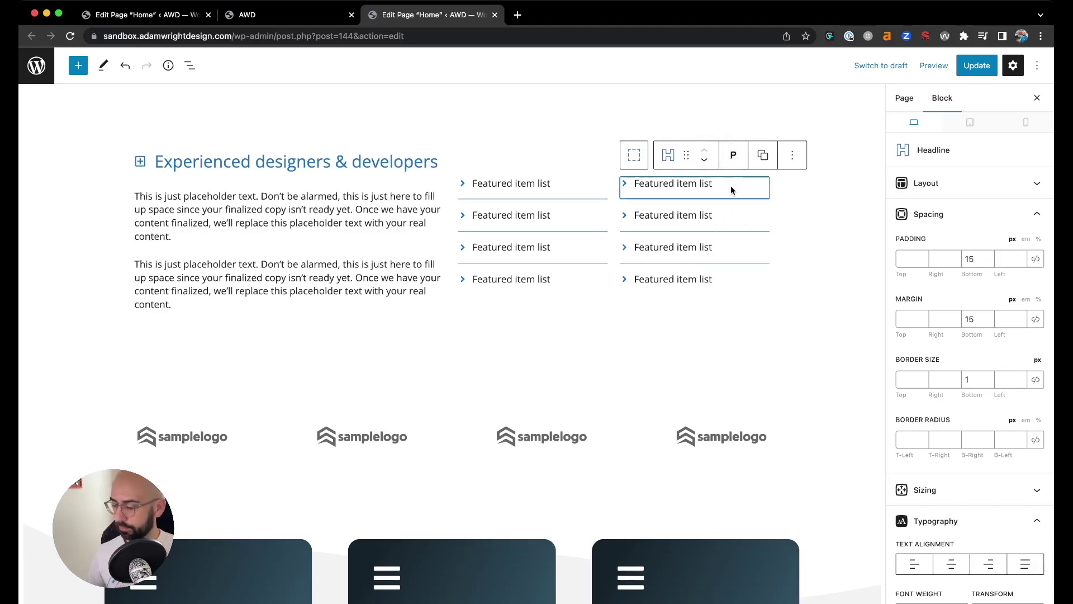
{"action": "key", "text": "ctrl+alt+z"}
Delete the remaining right-hand list items and open the empty column's block appender
{"action": "left_click", "coordinate": [735, 206]}
{"action": "key", "text": "ctrl+alt+z"}
{"action": "left_click", "coordinate": [737, 210]}
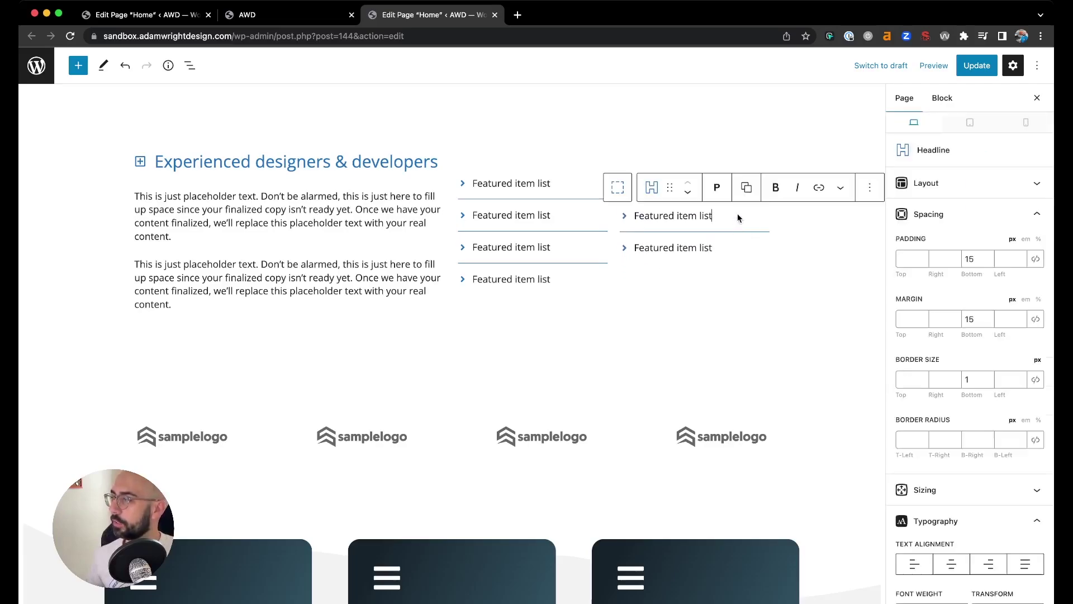
{"action": "left_click", "coordinate": [745, 236]}
{"action": "key", "text": "ctrl+alt+z"}
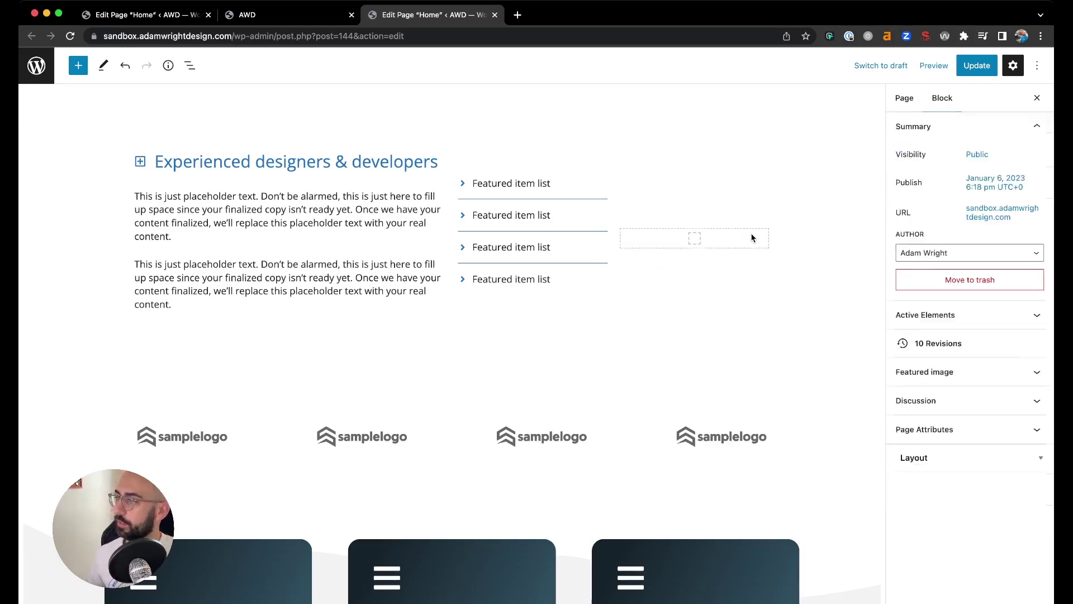
{"action": "left_click", "coordinate": [693, 239]}
{"action": "left_click", "coordinate": [695, 240]}
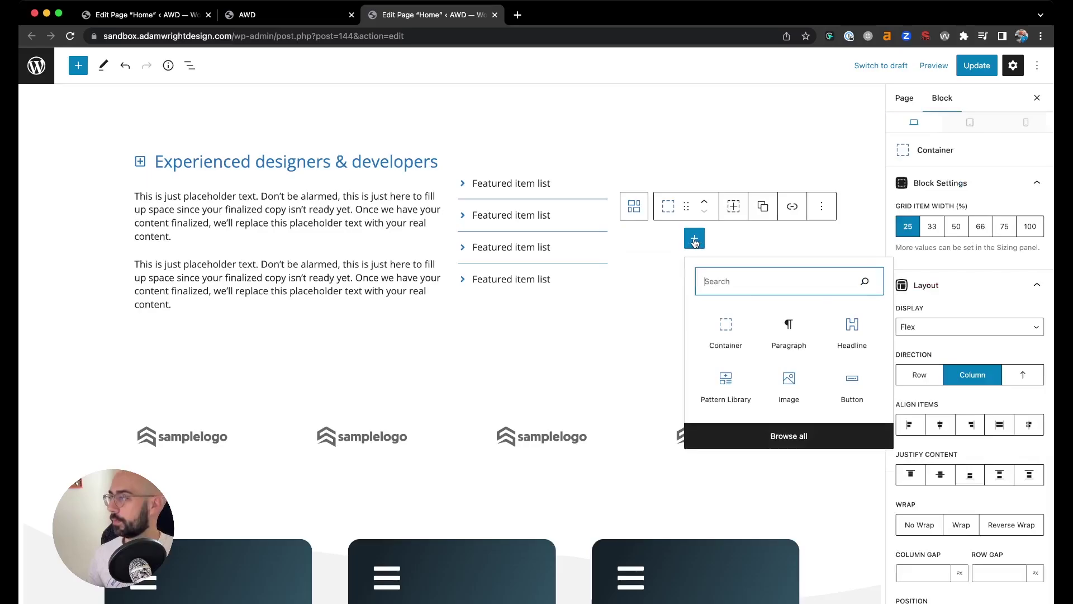
Insert the aerial house-frame photo from the Media Library as an Image block in the third column
{"action": "left_click", "coordinate": [775, 391]}
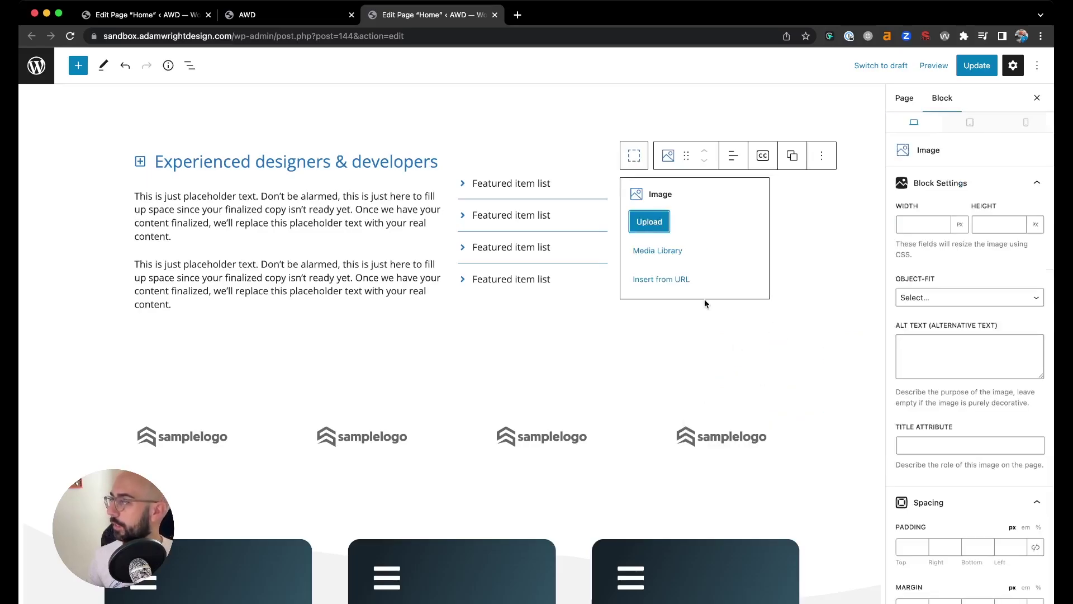
{"action": "left_click", "coordinate": [672, 248]}
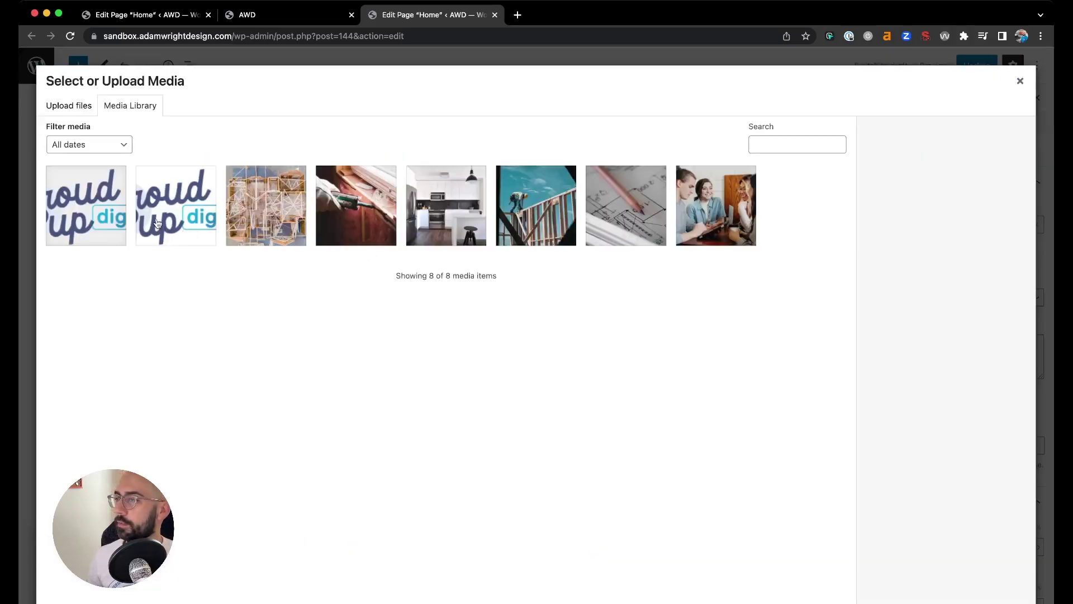
{"action": "left_click", "coordinate": [268, 220]}
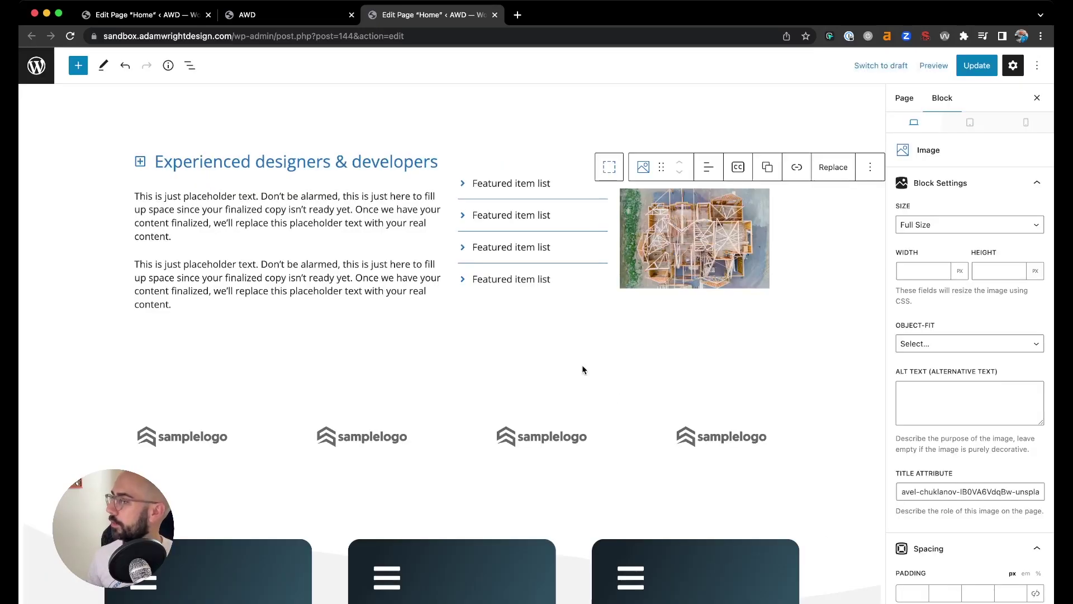
{"action": "left_click", "coordinate": [518, 374]}
{"action": "left_click", "coordinate": [644, 223]}
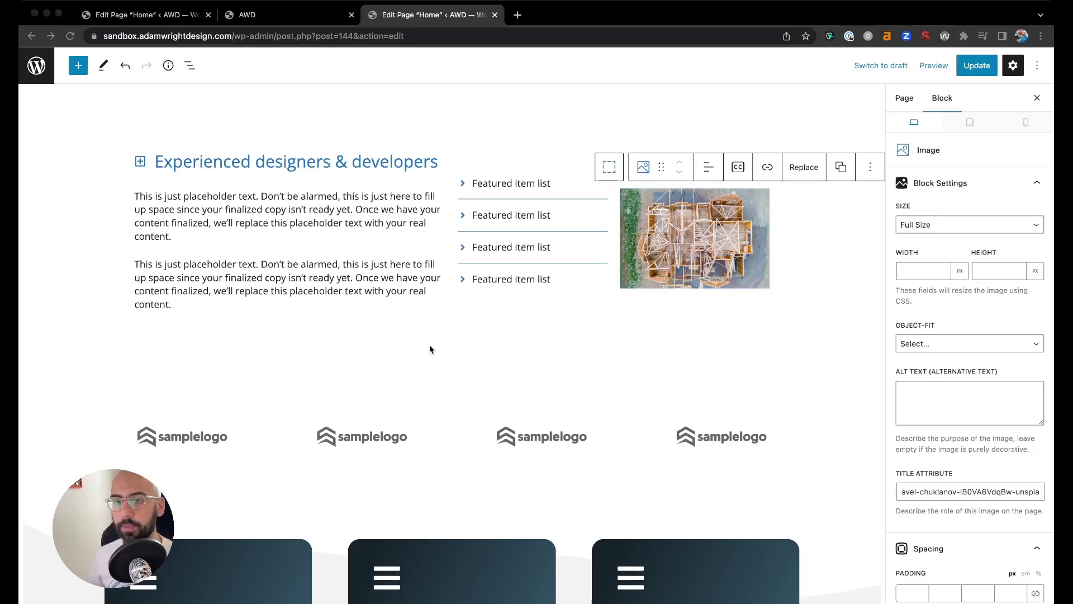
{"action": "scroll", "coordinate": [429, 349], "scroll_direction": "down", "scroll_amount": 1}
{"action": "left_click", "coordinate": [399, 279]}
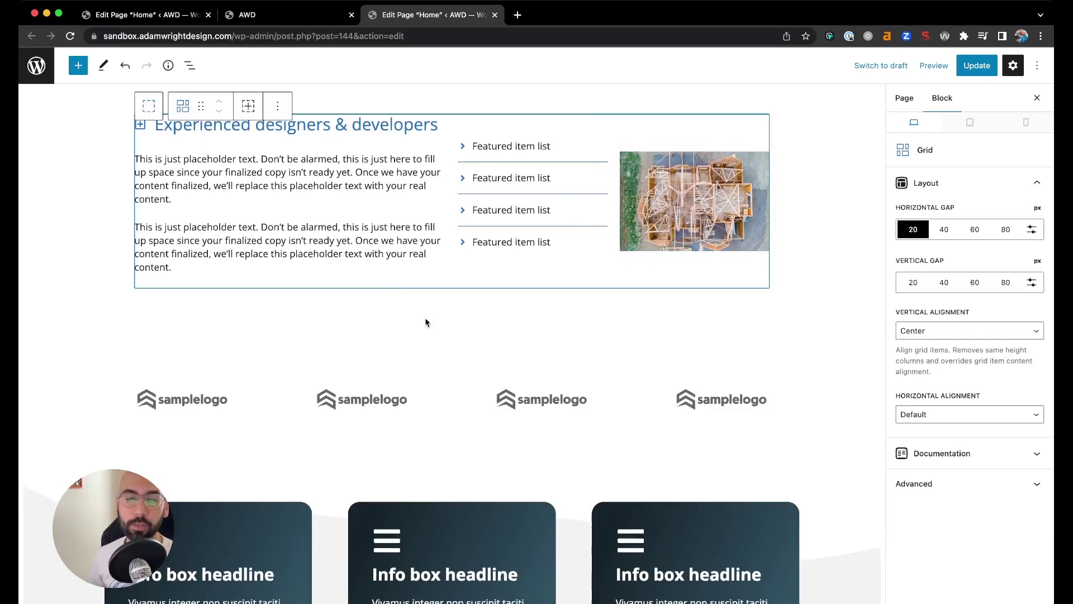
{"action": "scroll", "coordinate": [425, 322], "scroll_direction": "down", "scroll_amount": 10}
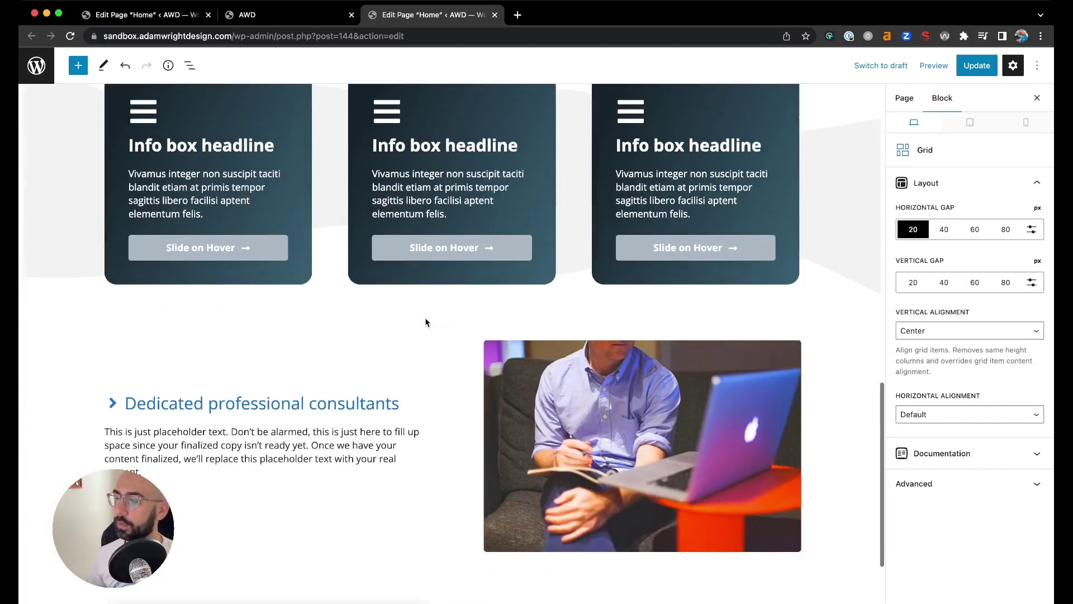
{"action": "scroll", "coordinate": [425, 322], "scroll_direction": "up", "scroll_amount": 1}
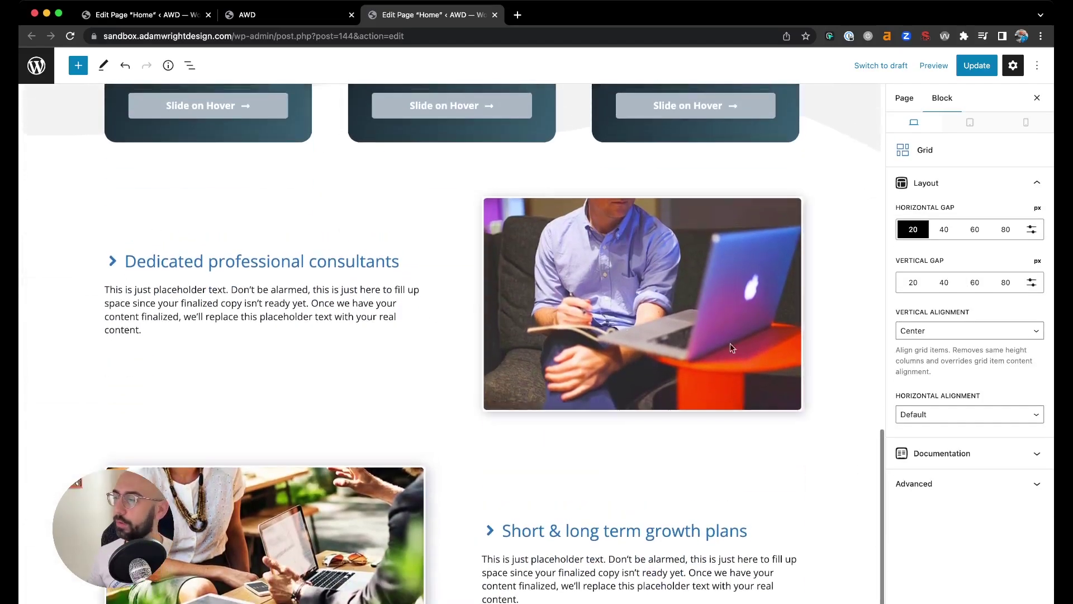
{"action": "scroll", "coordinate": [338, 303], "scroll_direction": "up", "scroll_amount": 8}
{"action": "scroll", "coordinate": [338, 304], "scroll_direction": "down", "scroll_amount": 10}
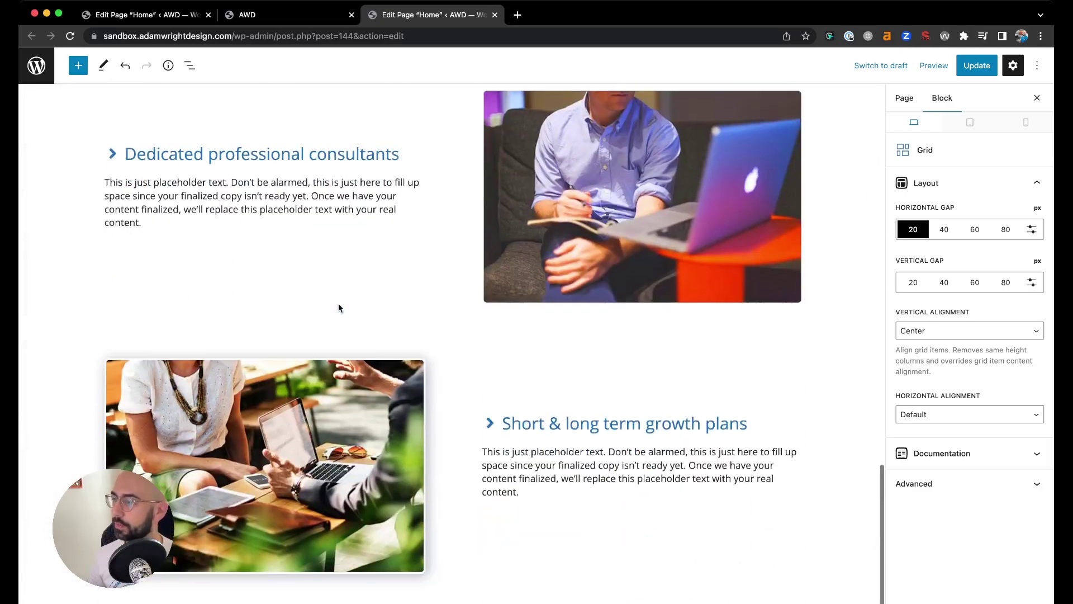
{"action": "scroll", "coordinate": [462, 305], "scroll_direction": "up", "scroll_amount": 11}
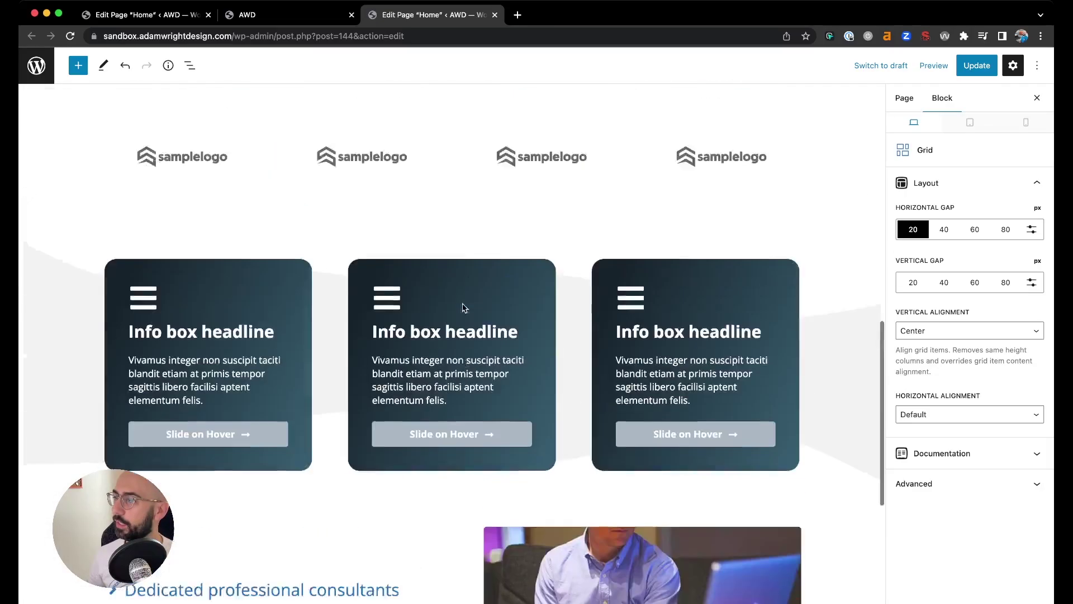
{"action": "scroll", "coordinate": [462, 307], "scroll_direction": "up", "scroll_amount": 1}
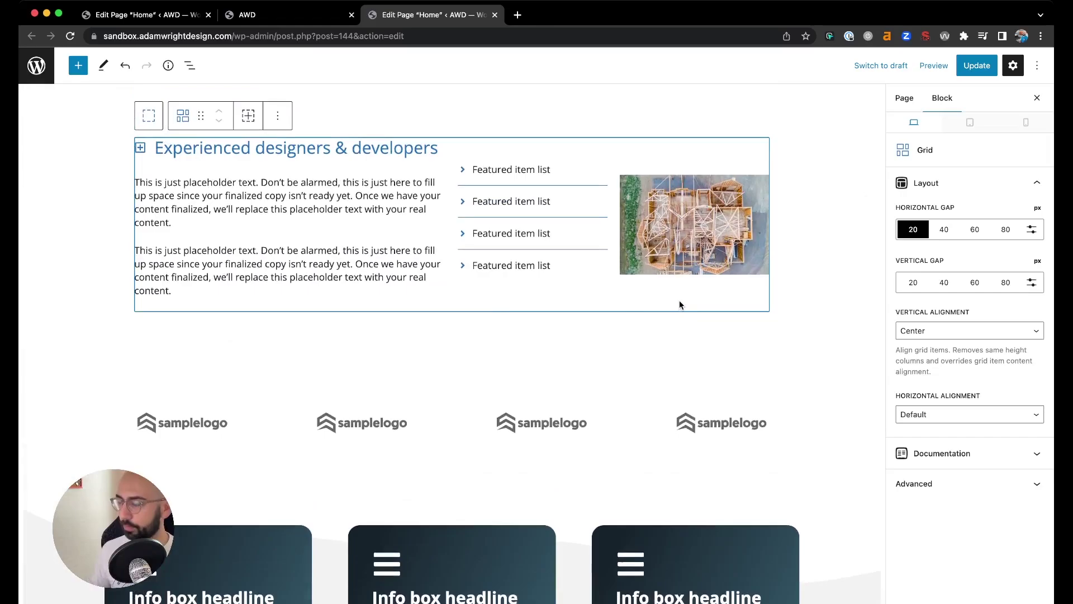
Insert a /grid block below the section using the single-container layout
{"action": "key", "text": "Return"}
{"action": "type", "text": "/grid"}
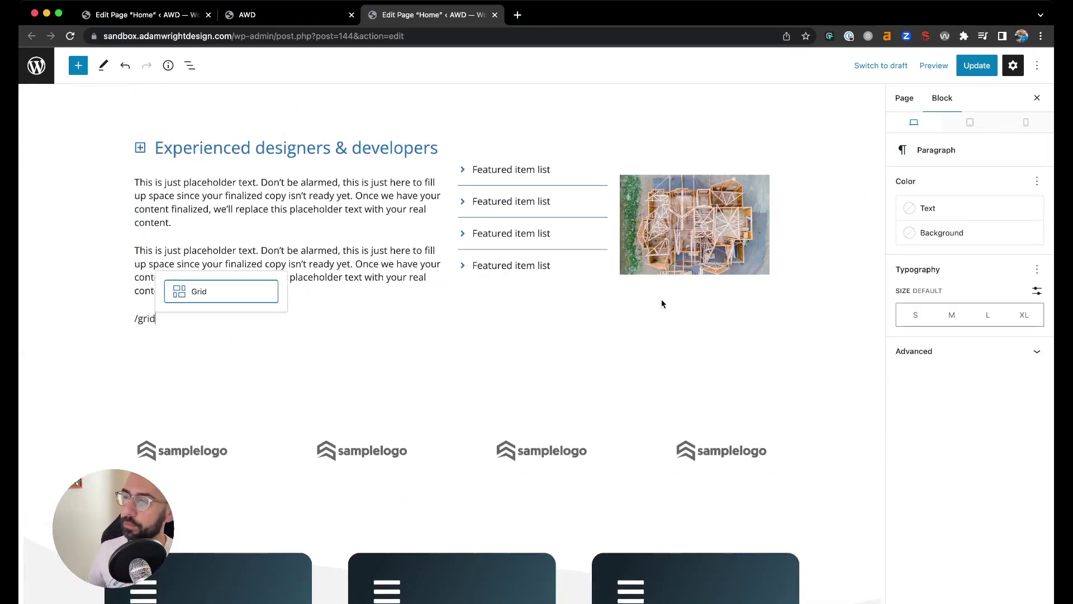
{"action": "key", "text": "Return"}
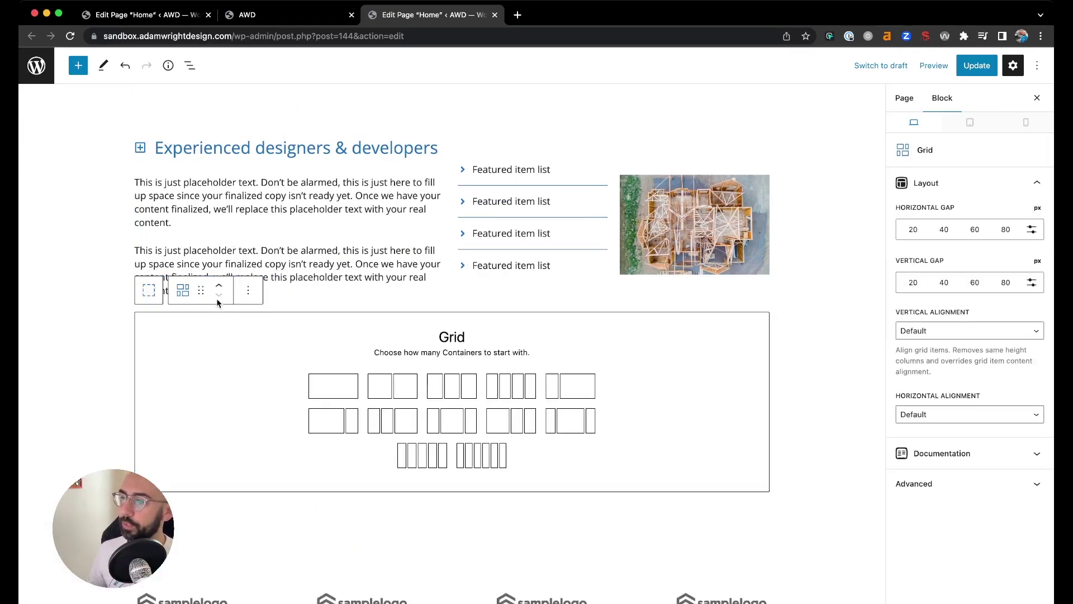
{"action": "left_click", "coordinate": [324, 385]}
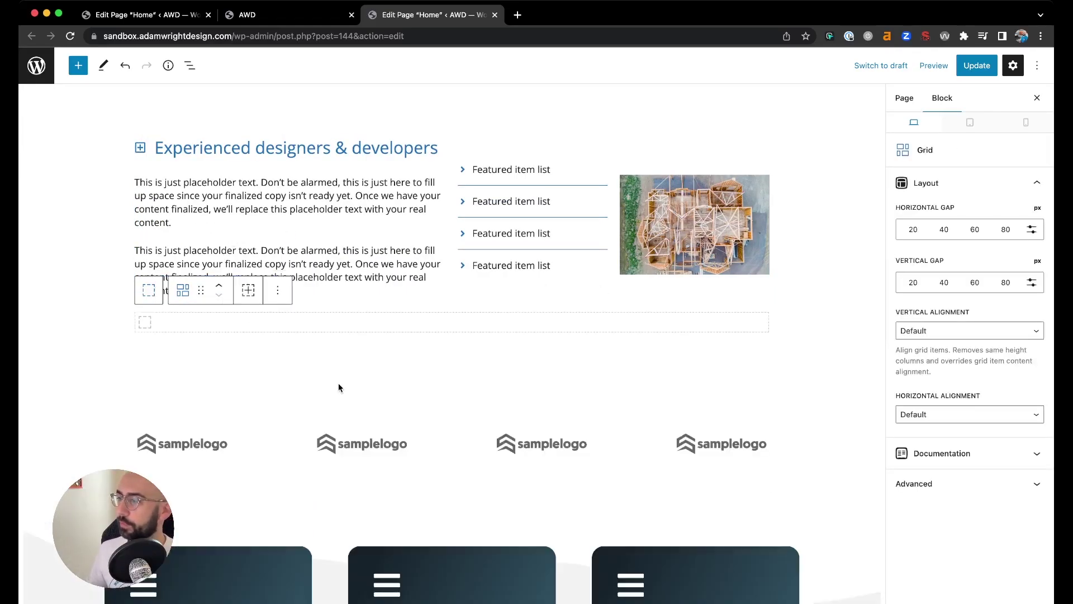
Add a 'Test Headline' headline and a placeholder ipsum paragraph inside the container
{"action": "left_click", "coordinate": [248, 323]}
{"action": "left_click", "coordinate": [144, 322]}
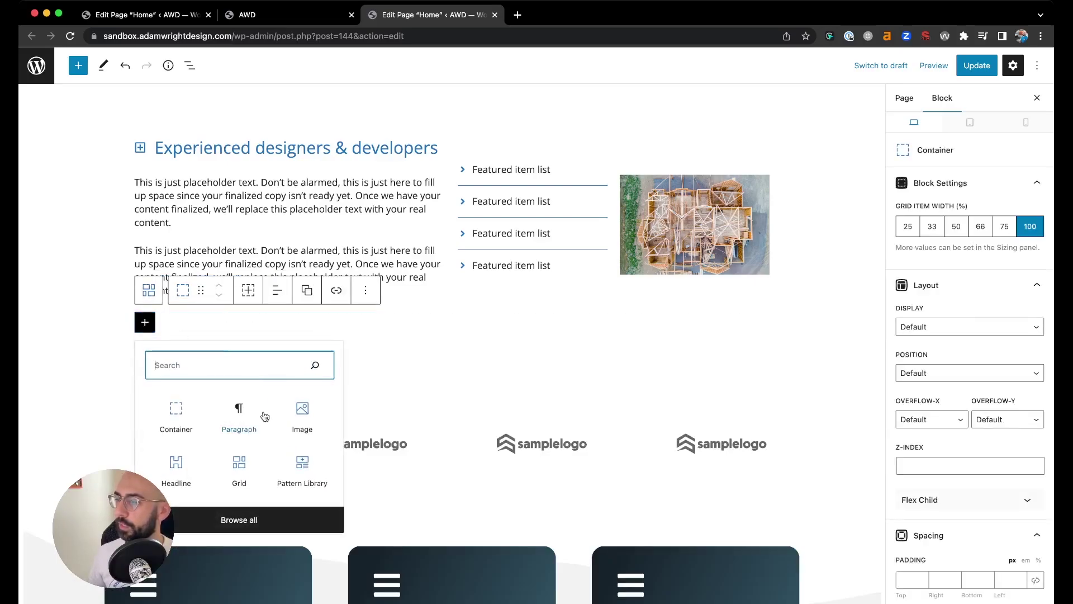
{"action": "left_click", "coordinate": [180, 468]}
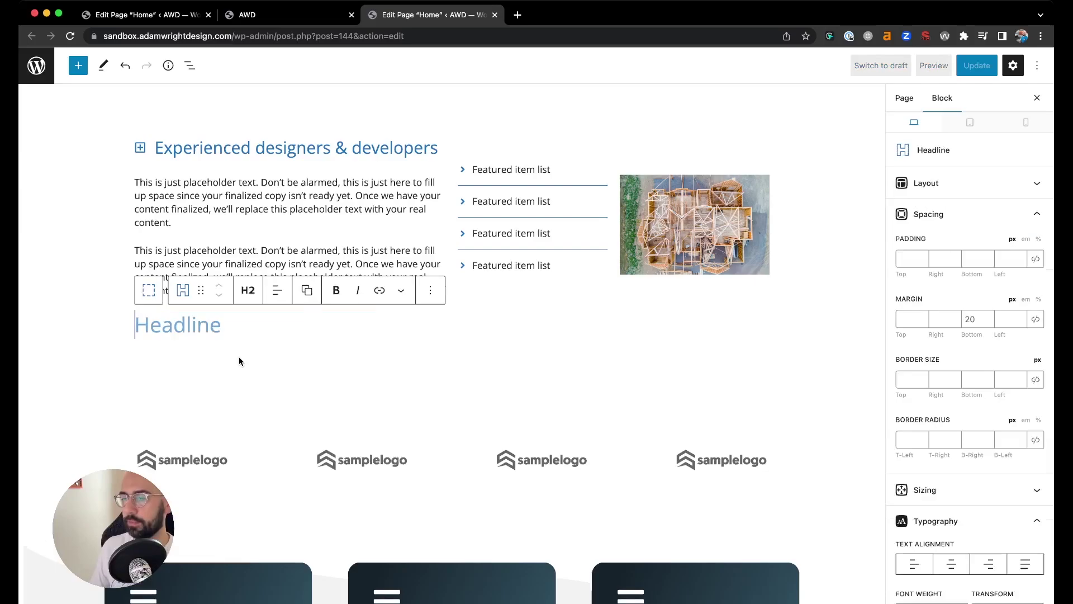
{"action": "type", "text": "Test Headlin"}
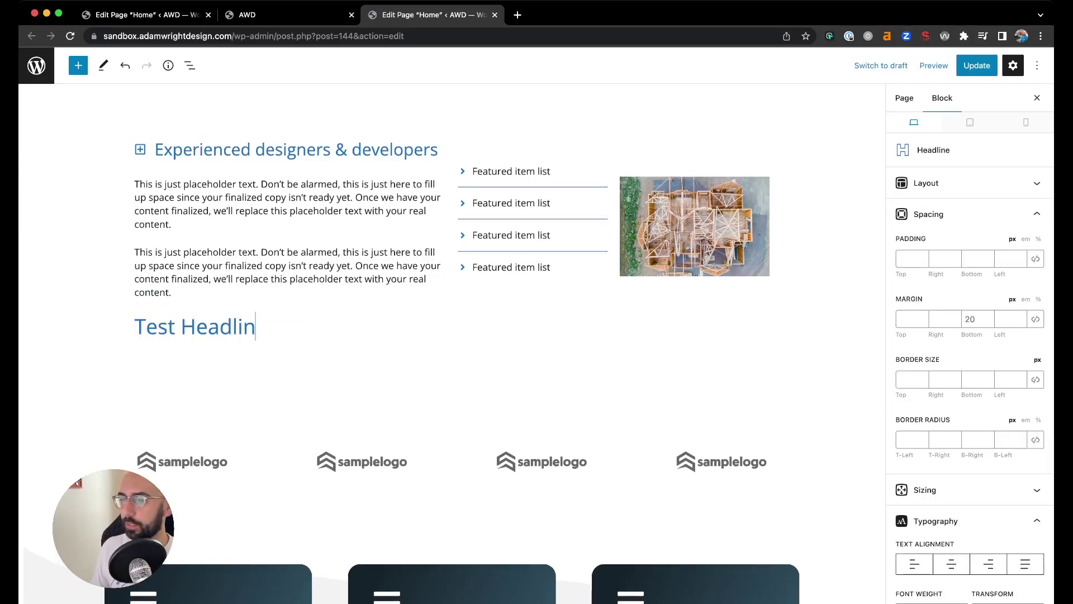
{"action": "type", "text": "e"}
{"action": "key", "text": "Return"}
{"action": "type", "text": "/head"}
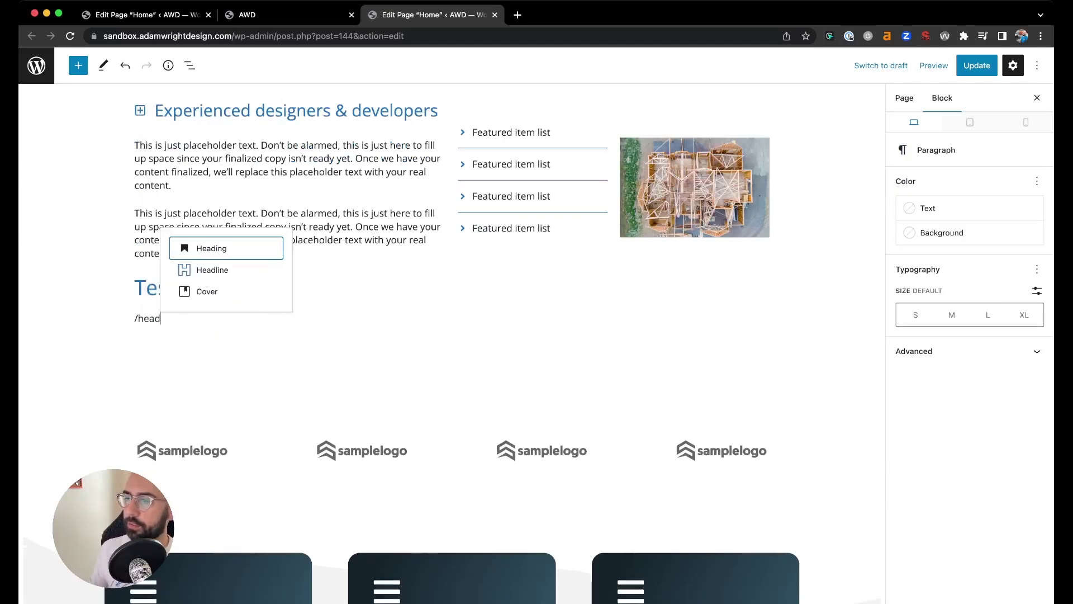
{"action": "key", "text": "BackSpace"}
{"action": "key", "text": "BackSpace"}
{"action": "key", "text": "BackSpace"}
{"action": "key", "text": "BackSpace"}
{"action": "key", "text": "BackSpace"}
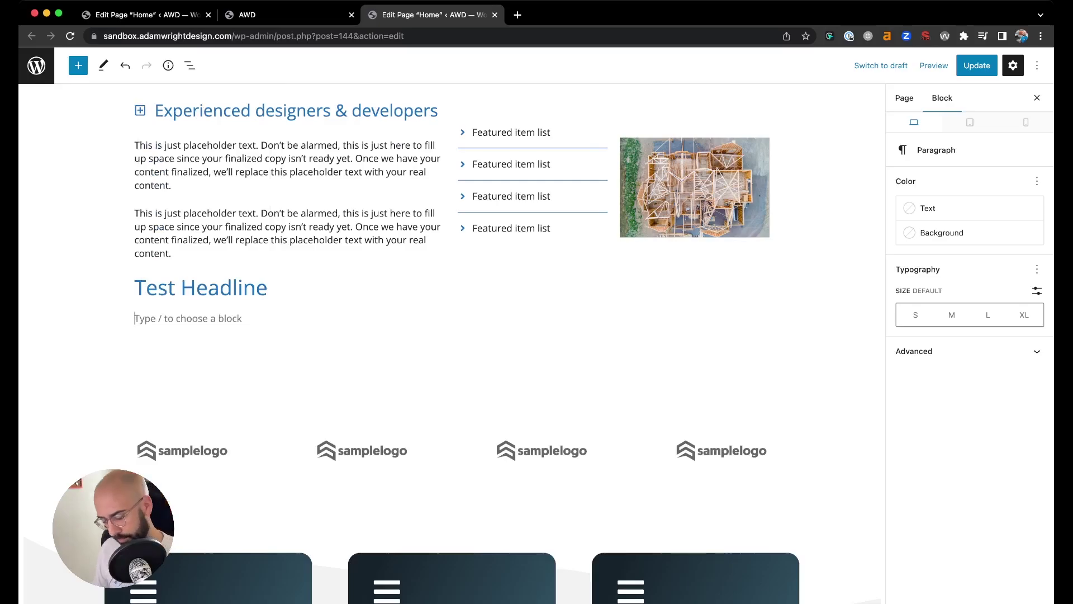
{"action": "type", "text": "#ipsum"}
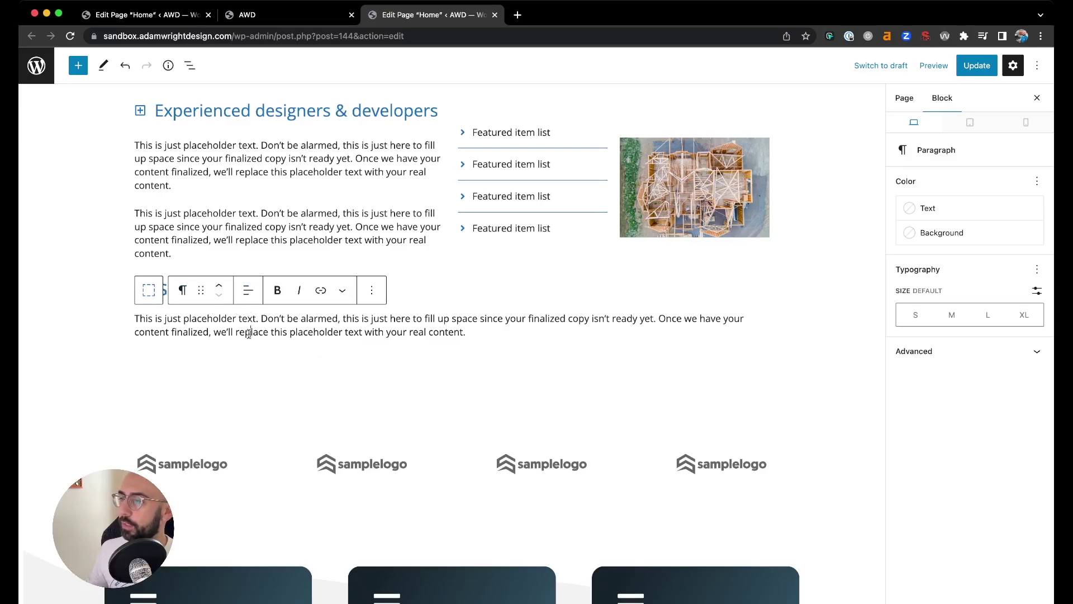
Duplicate the container holding Test Headline and its copy
{"action": "left_click", "coordinate": [233, 249]}
{"action": "left_click", "coordinate": [195, 285]}
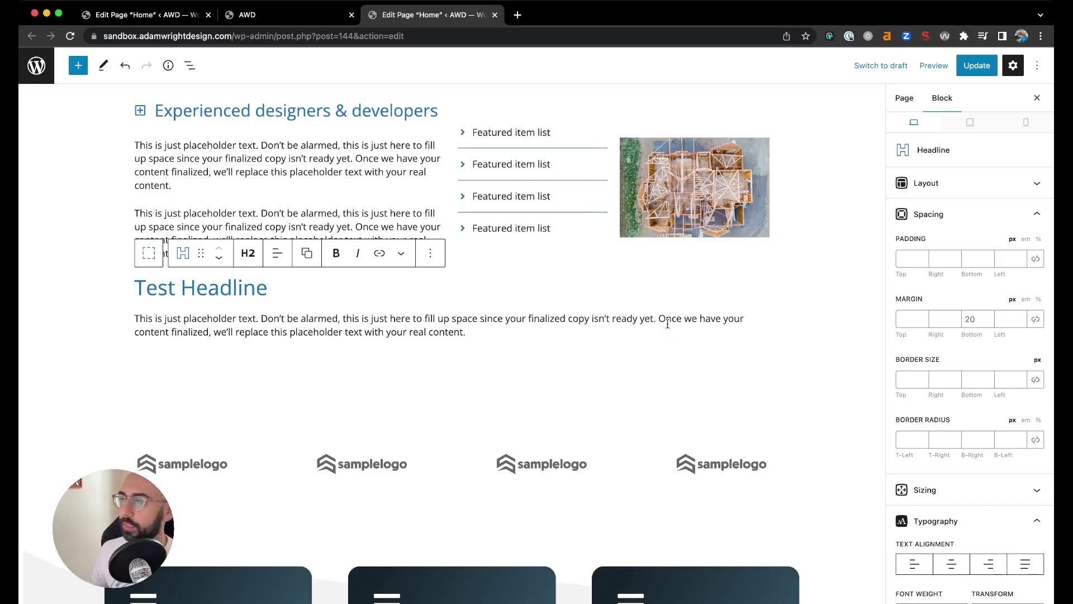
{"action": "left_click", "coordinate": [149, 260]}
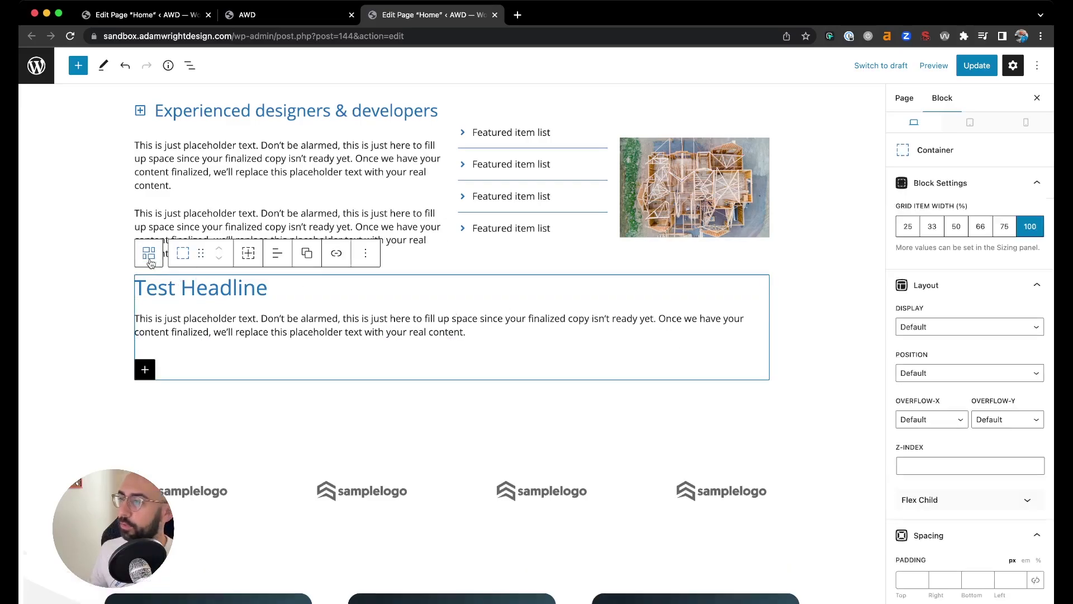
{"action": "left_click", "coordinate": [248, 254]}
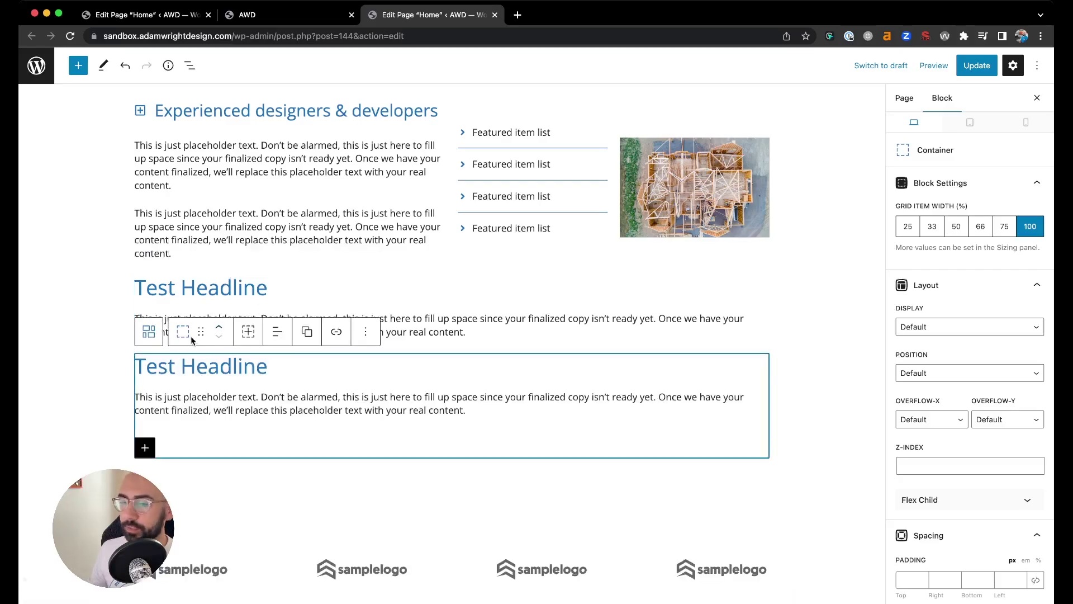
Set Grid Item Width to 50 for both containers
{"action": "left_click", "coordinate": [956, 226]}
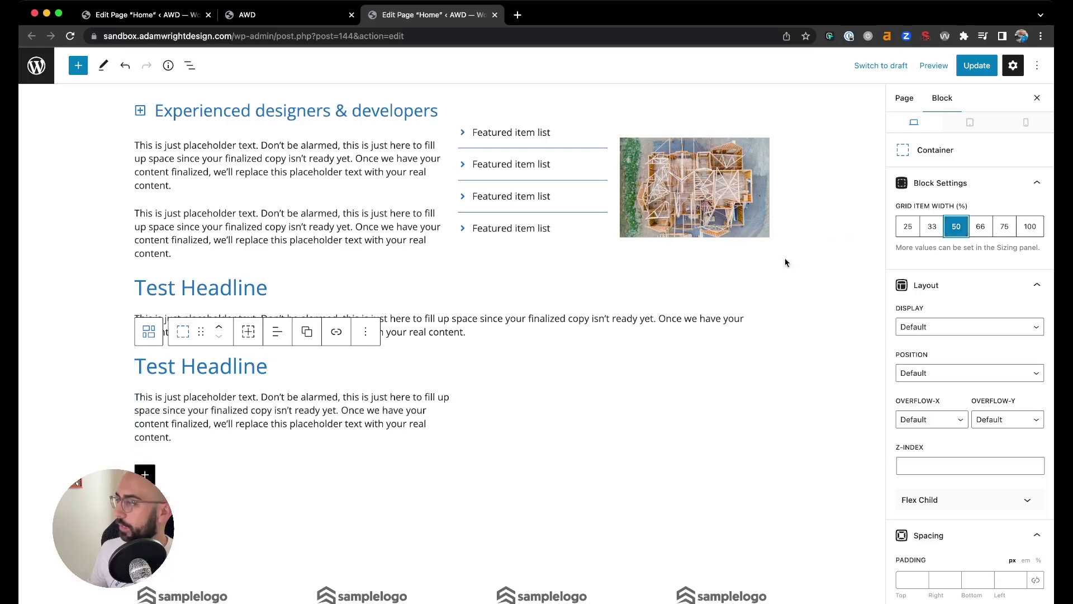
{"action": "left_click", "coordinate": [183, 307]}
{"action": "left_click", "coordinate": [148, 253]}
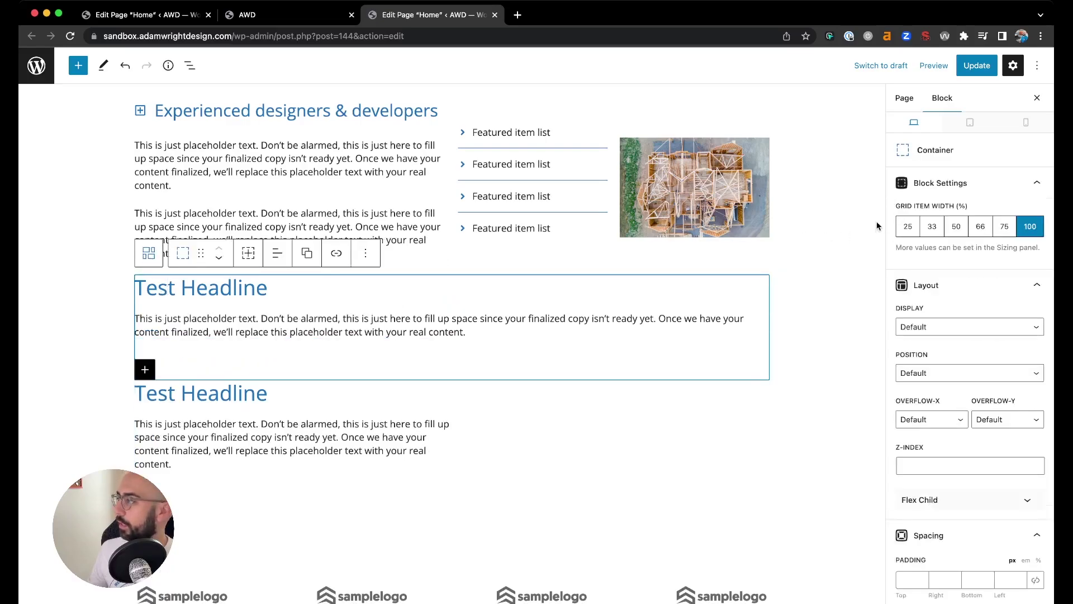
{"action": "left_click", "coordinate": [956, 226]}
{"action": "left_click_drag", "start_coordinate": [561, 294], "coordinate": [576, 319]}
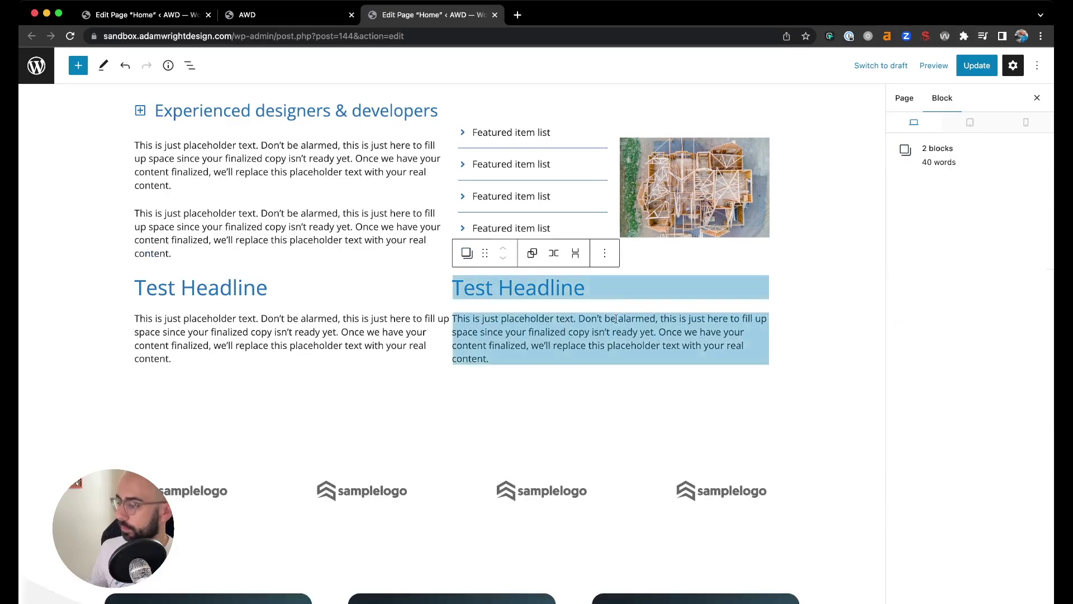
Remove the paragraph and the Test Headline from the right container
{"action": "left_click", "coordinate": [565, 319]}
{"action": "double_click", "coordinate": [624, 346]}
{"action": "left_click", "coordinate": [681, 363]}
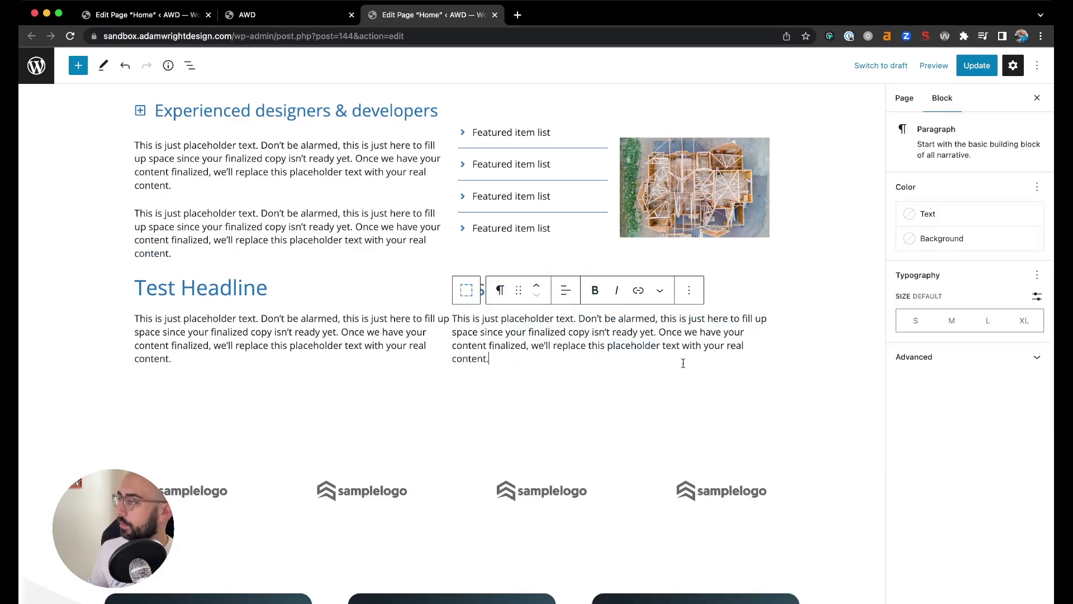
{"action": "left_click", "coordinate": [746, 585]}
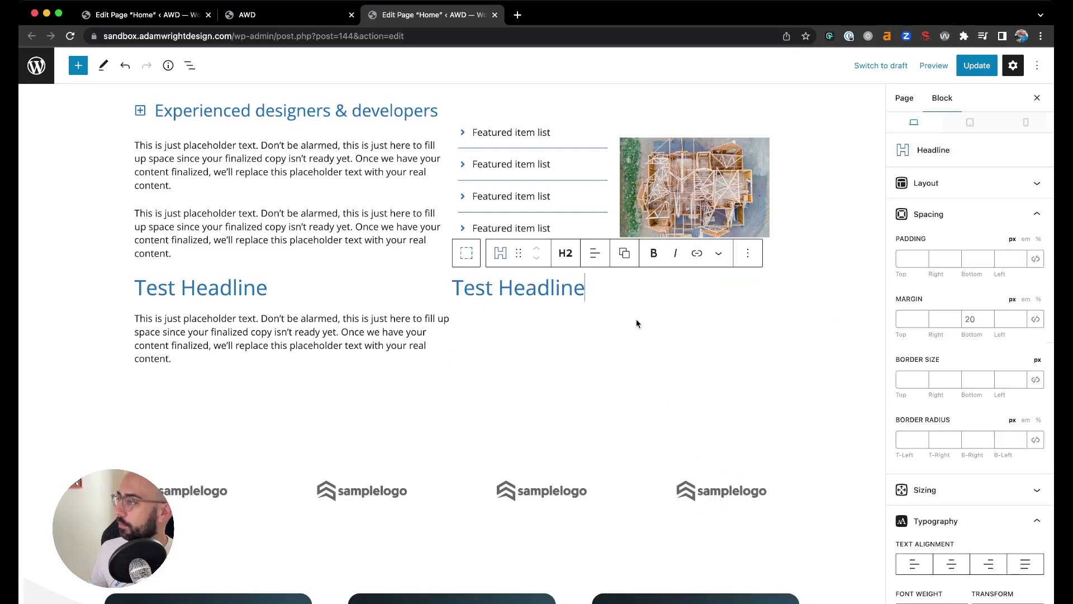
{"action": "left_click", "coordinate": [748, 253]}
{"action": "left_click", "coordinate": [810, 548]}
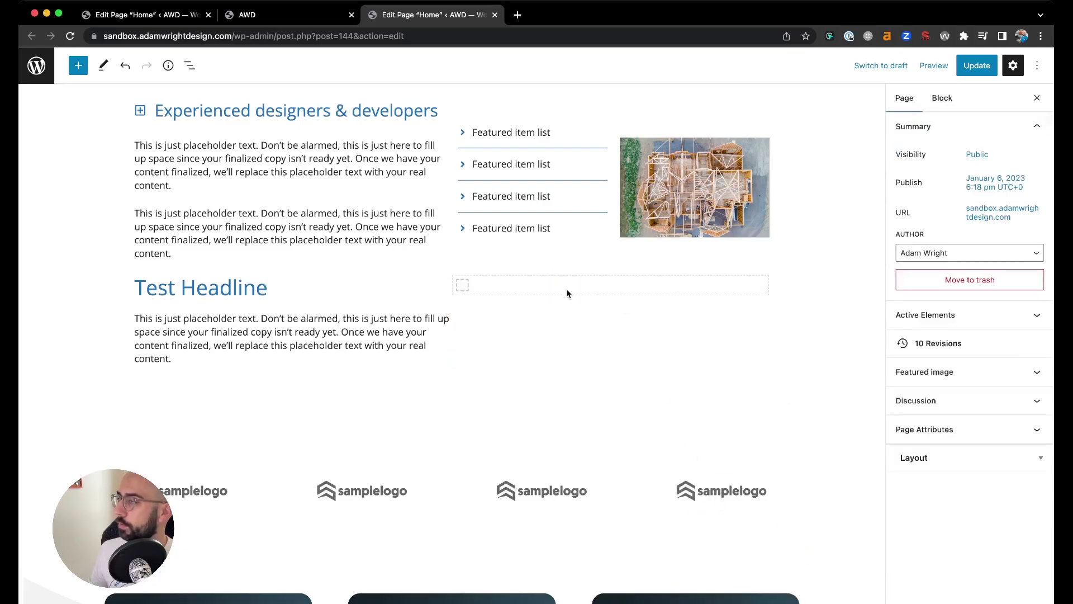
Select the empty right container, then its parent two-column grid
{"action": "left_click", "coordinate": [568, 290]}
{"action": "left_click", "coordinate": [462, 285]}
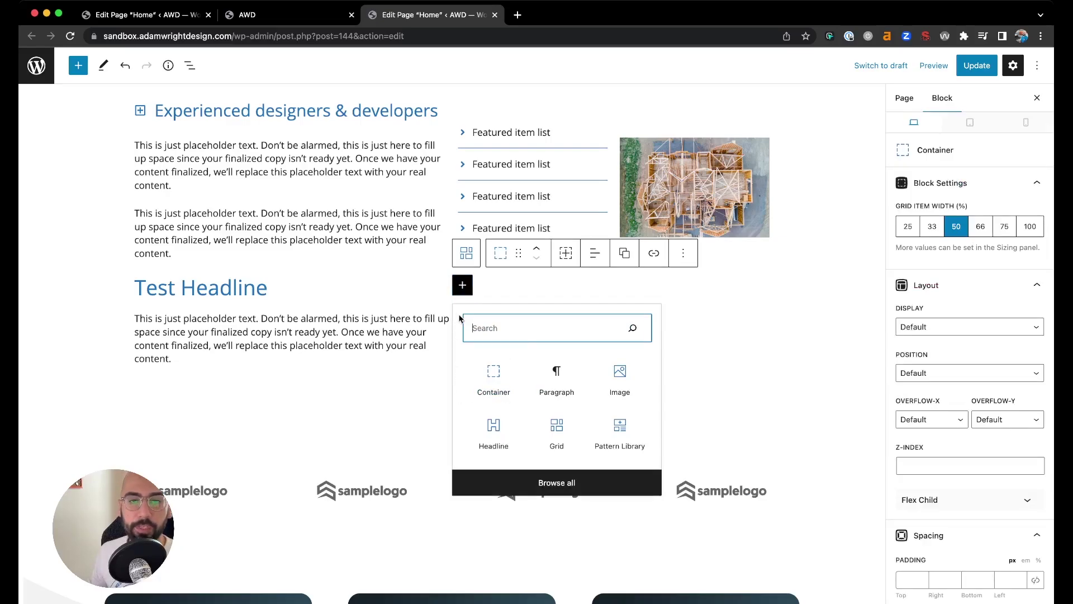
{"action": "left_click", "coordinate": [467, 252]}
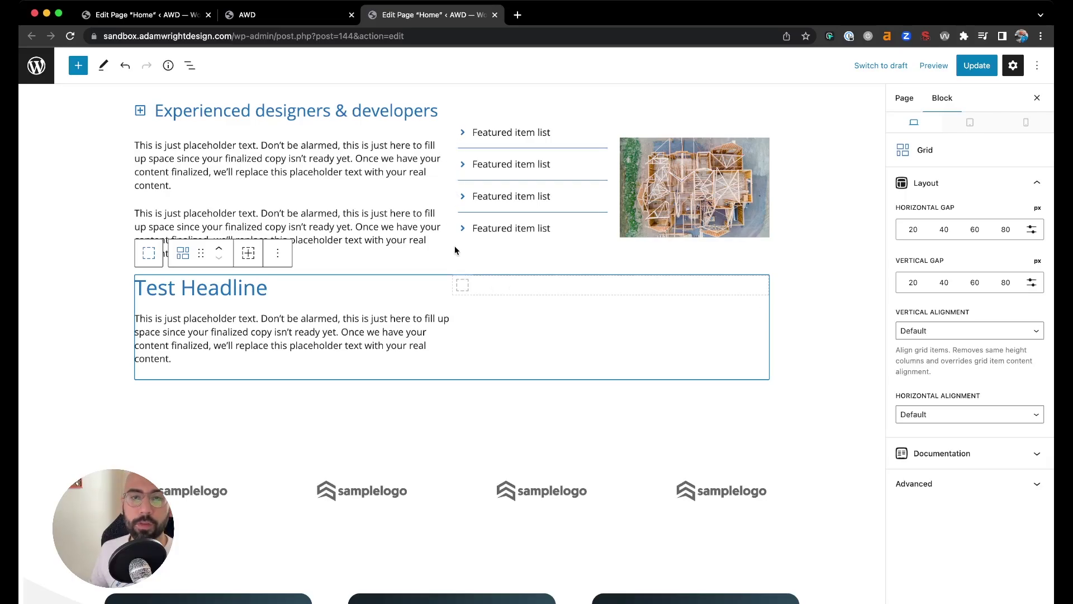
Save the page and set the grid's horizontal gap to 40px
{"action": "key", "text": "super+s"}
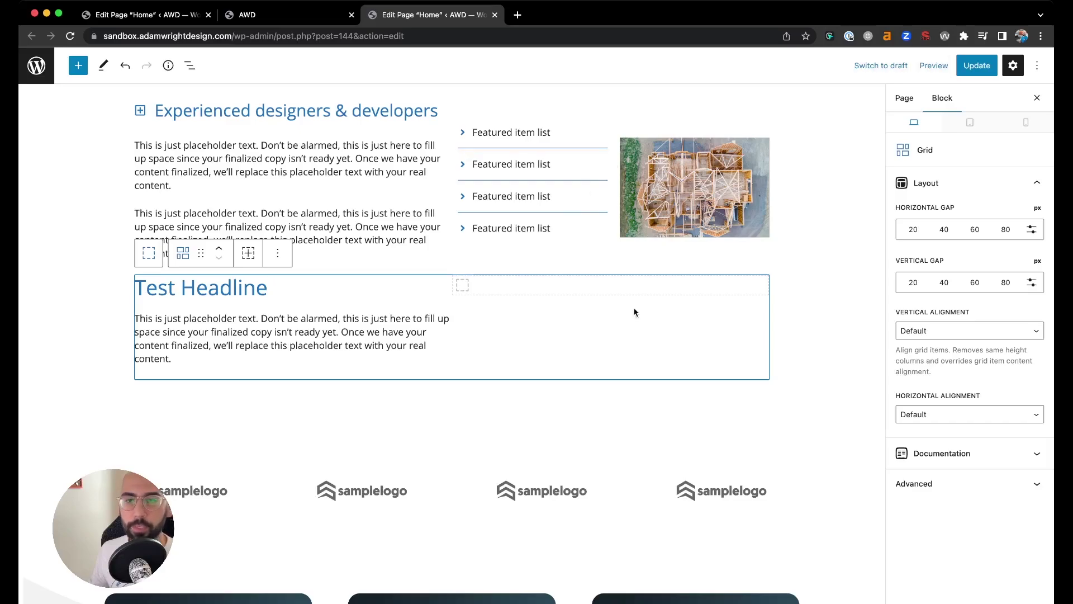
{"action": "left_click", "coordinate": [944, 229]}
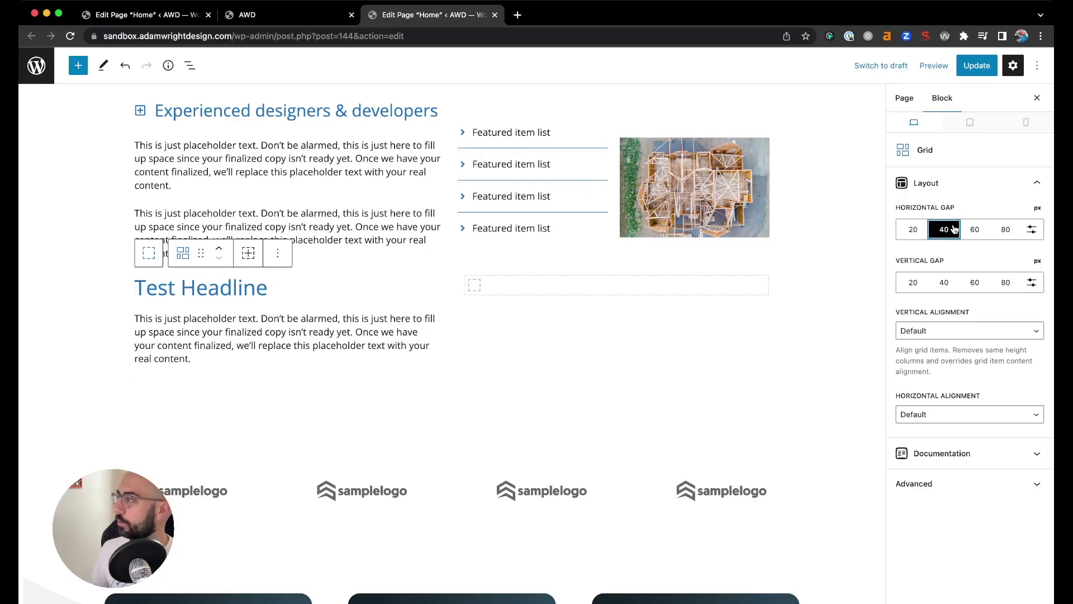